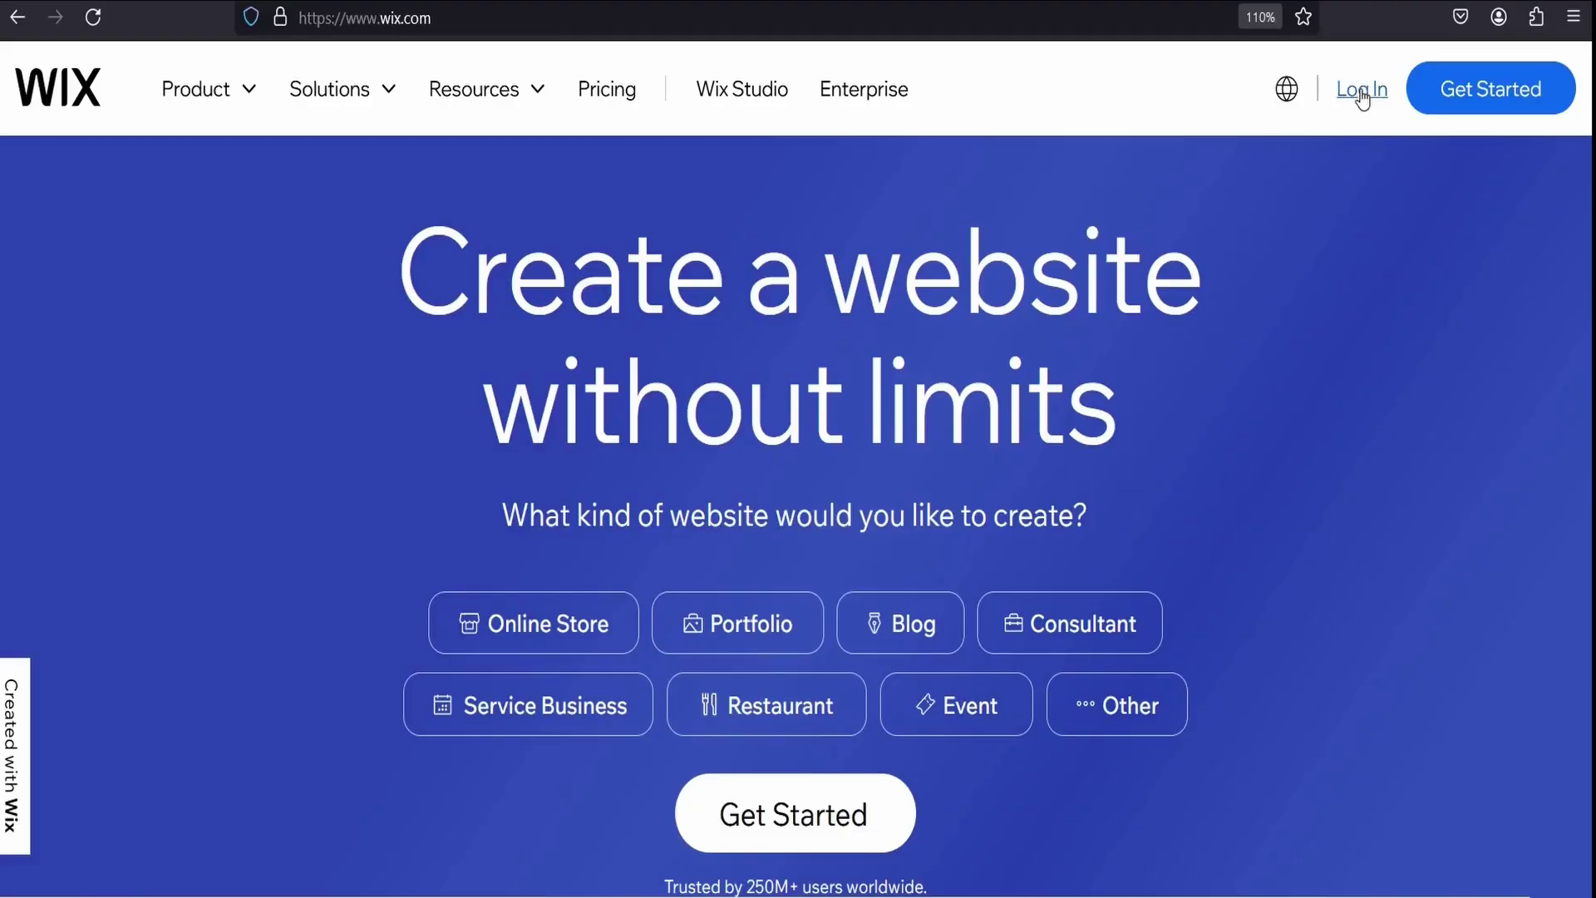
Sign in to Wix, dismiss the plan cancellation notice, and open the TF FOUNDATION site dashboard.
{"action": "left_click", "coordinate": [1361, 92]}
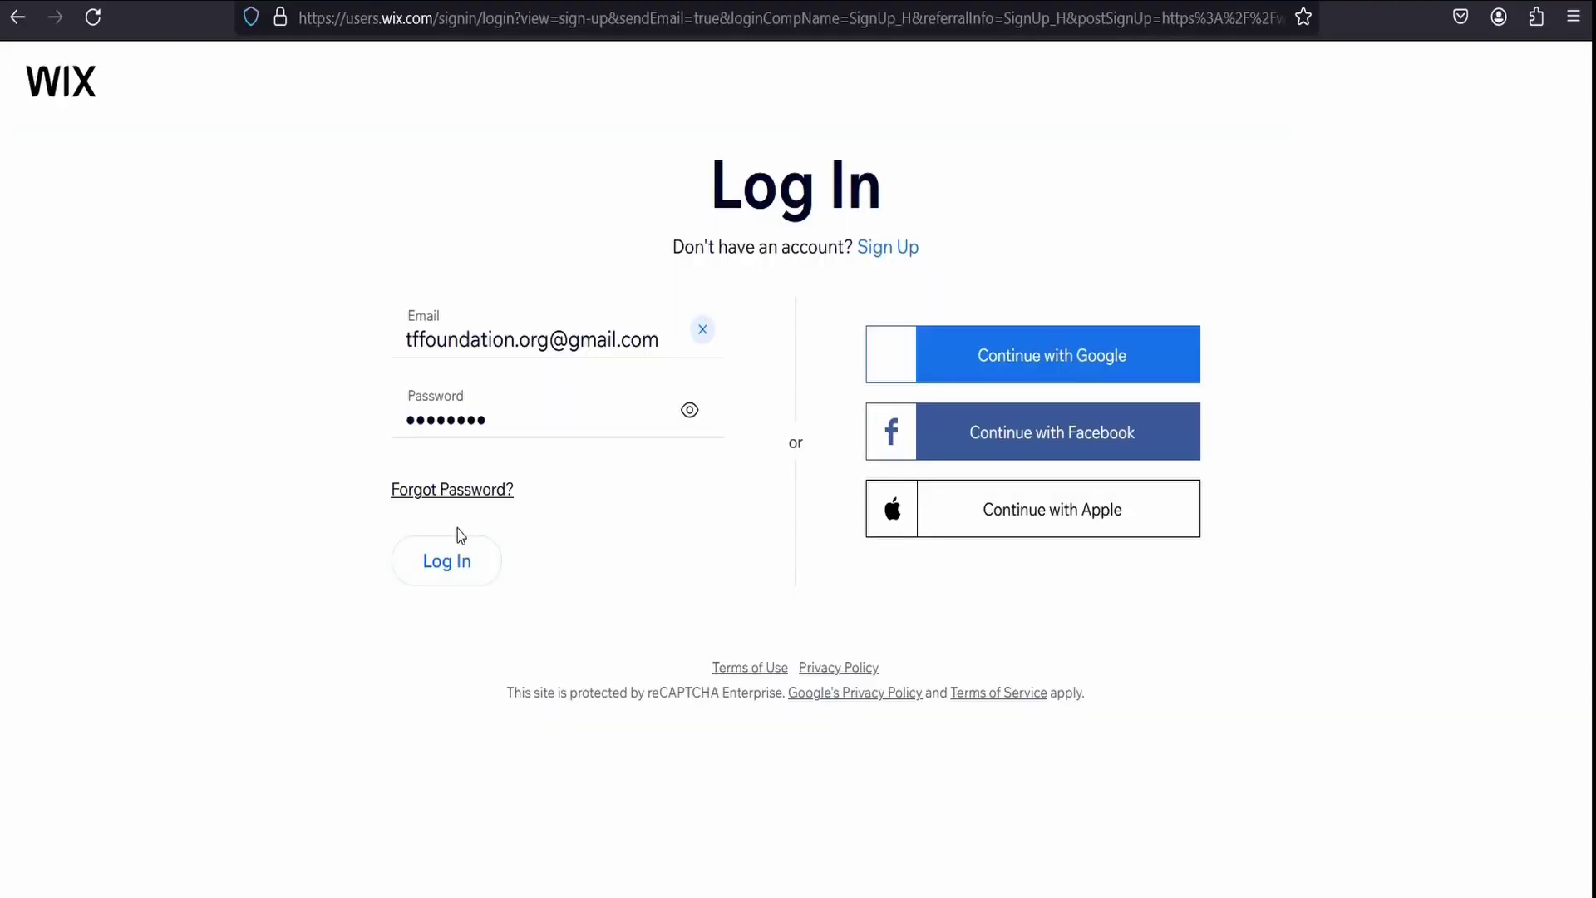
{"action": "left_click", "coordinate": [471, 580]}
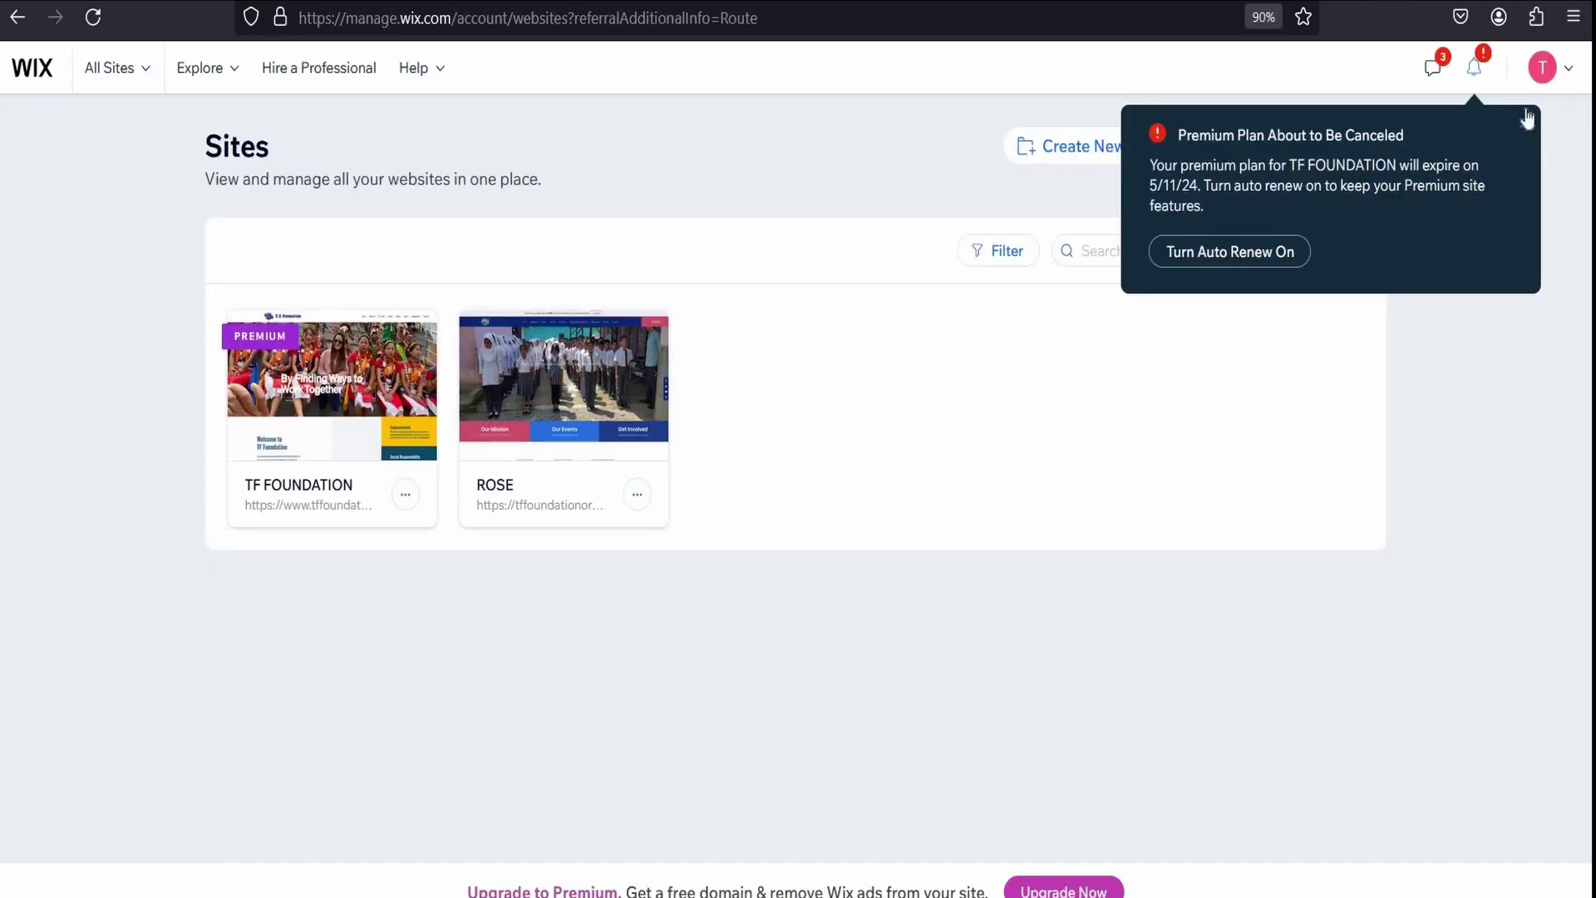
{"action": "left_click", "coordinate": [1522, 121]}
{"action": "left_click", "coordinate": [371, 398]}
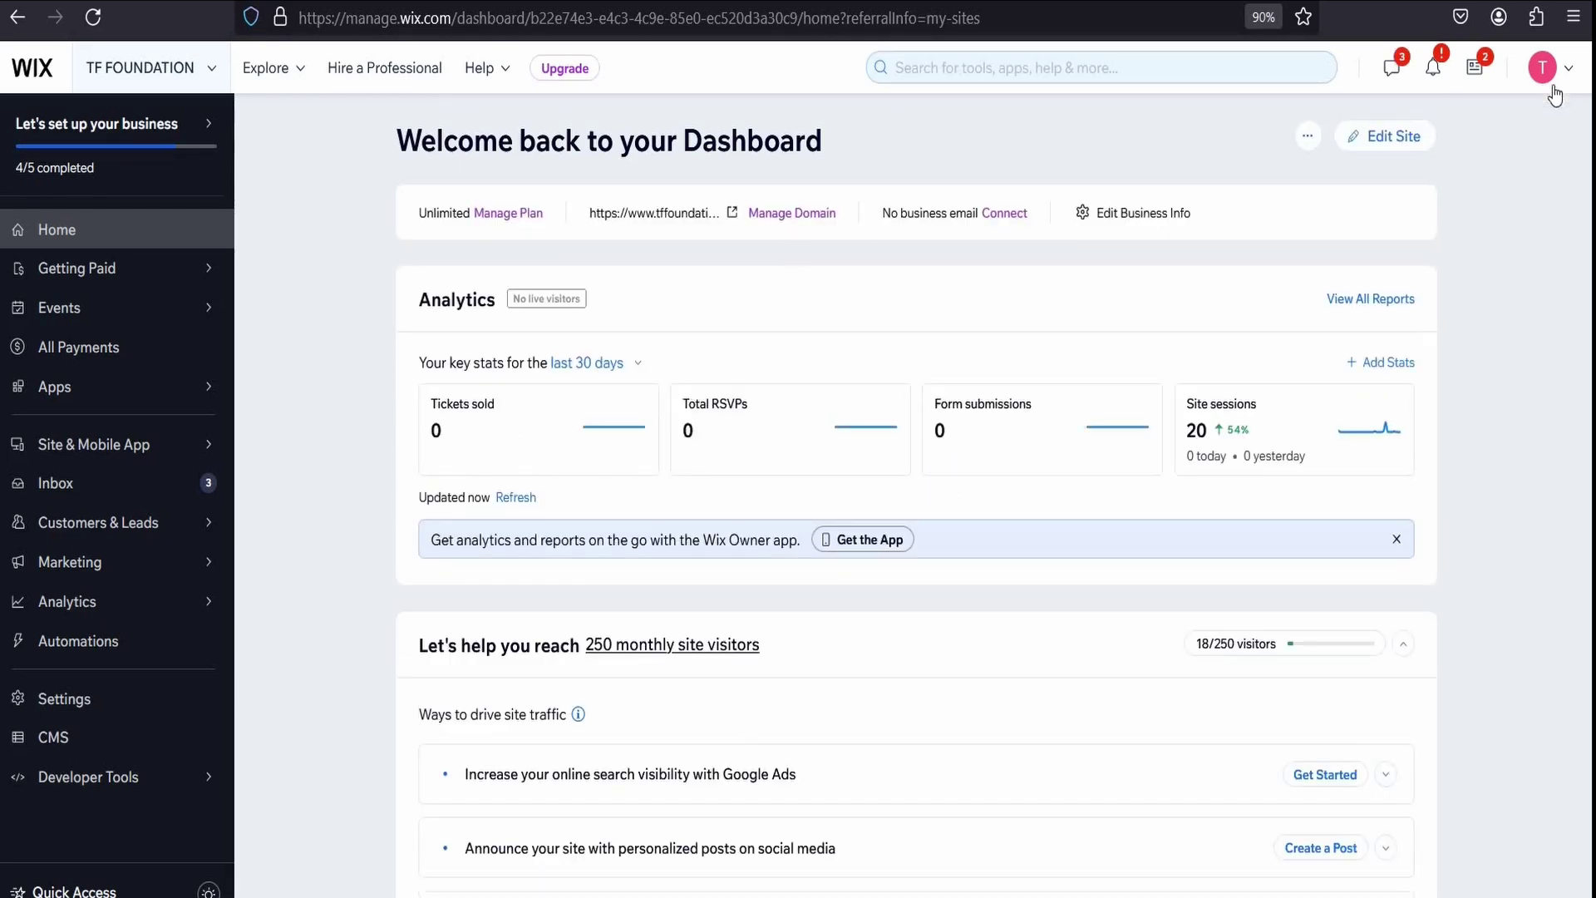
Request transfer of tffoundation.org.in away from Wix so the authorization code is emailed, then go to hPanel.
{"action": "left_click", "coordinate": [796, 218]}
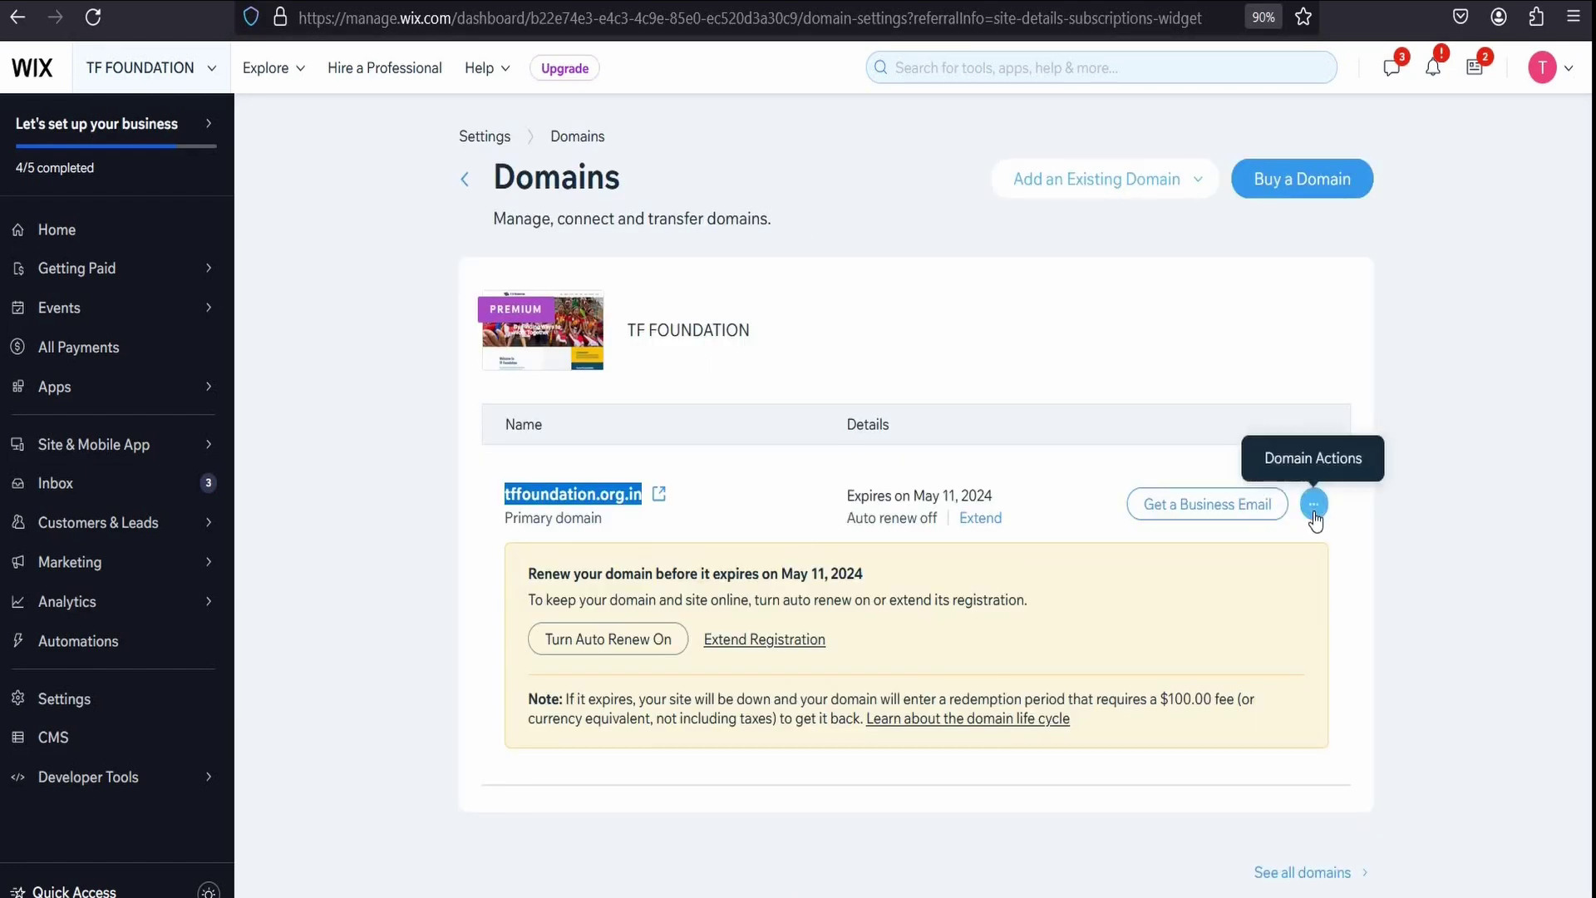
{"action": "left_click", "coordinate": [1313, 505]}
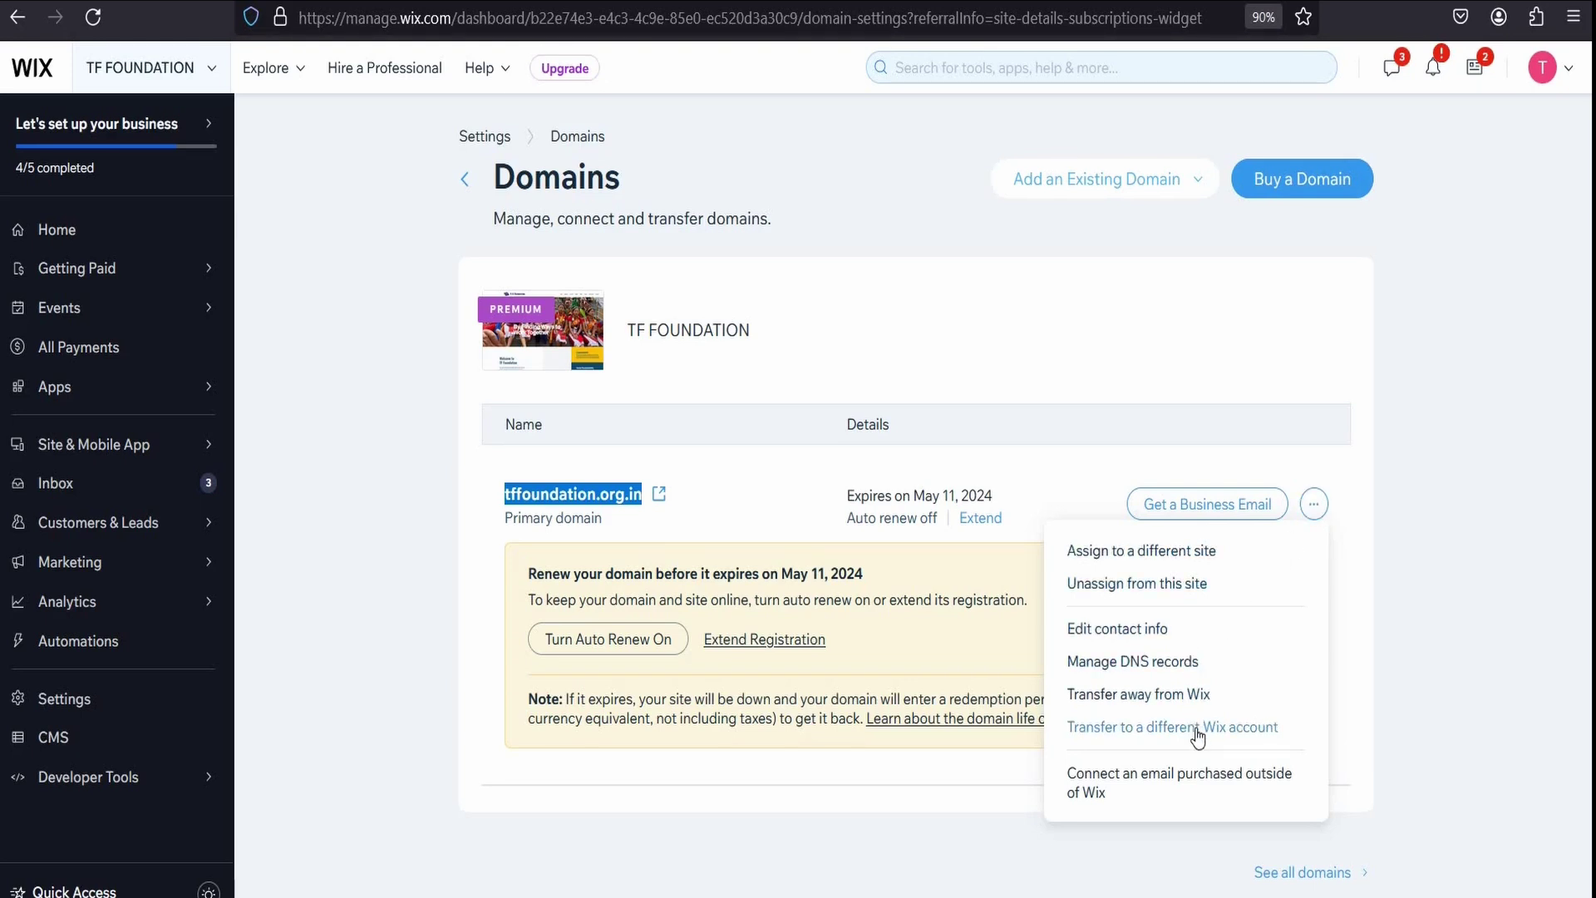
{"action": "left_click", "coordinate": [1191, 694]}
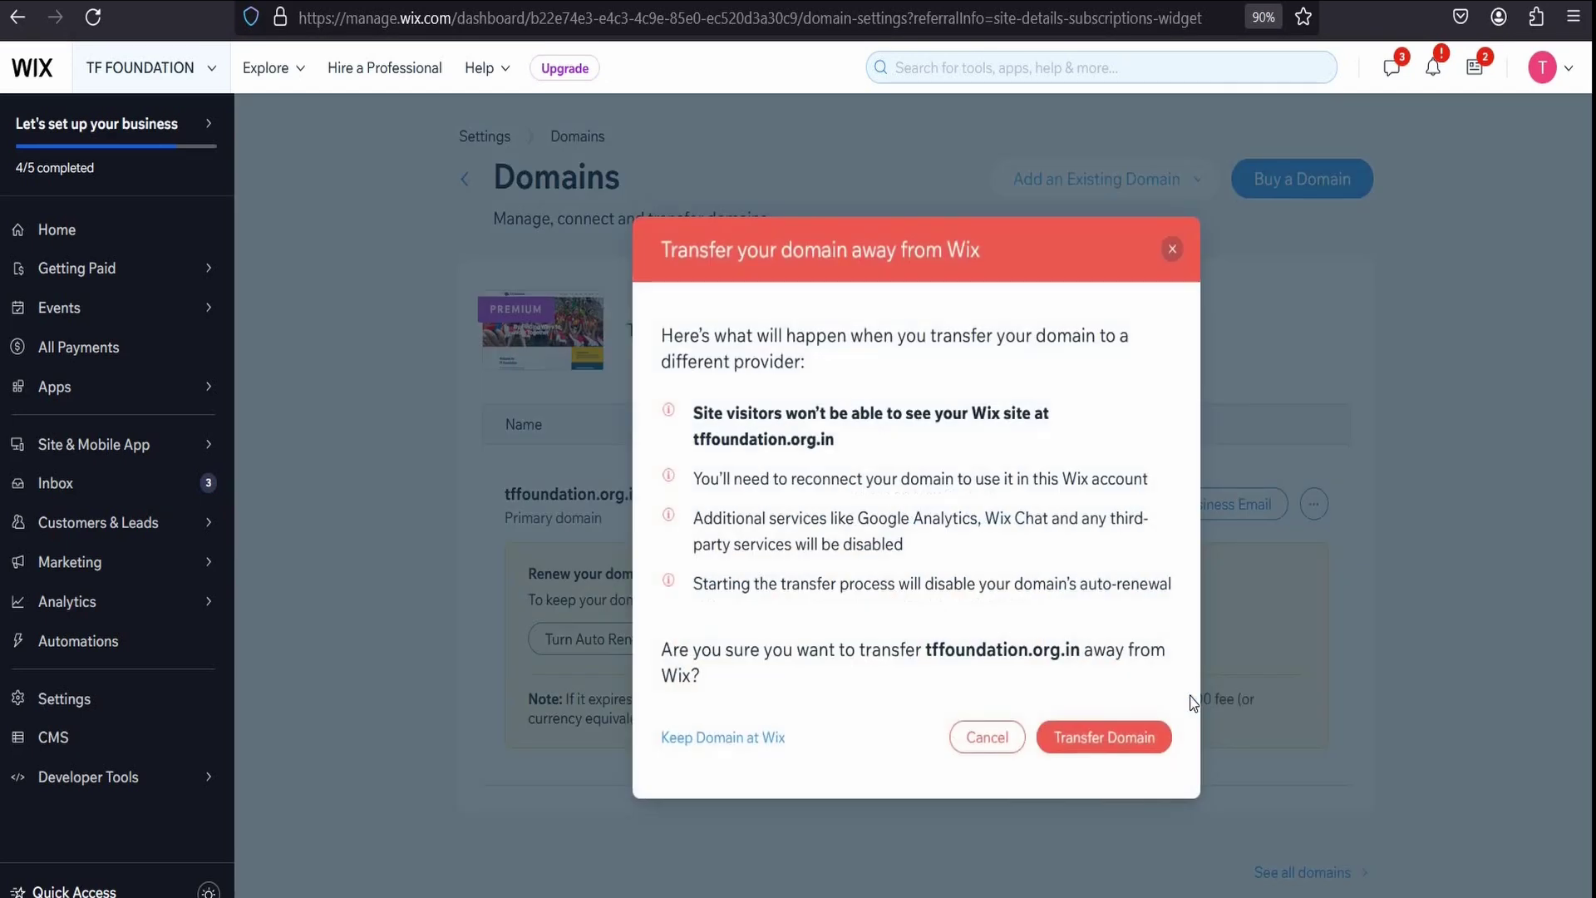
{"action": "left_click", "coordinate": [1154, 742]}
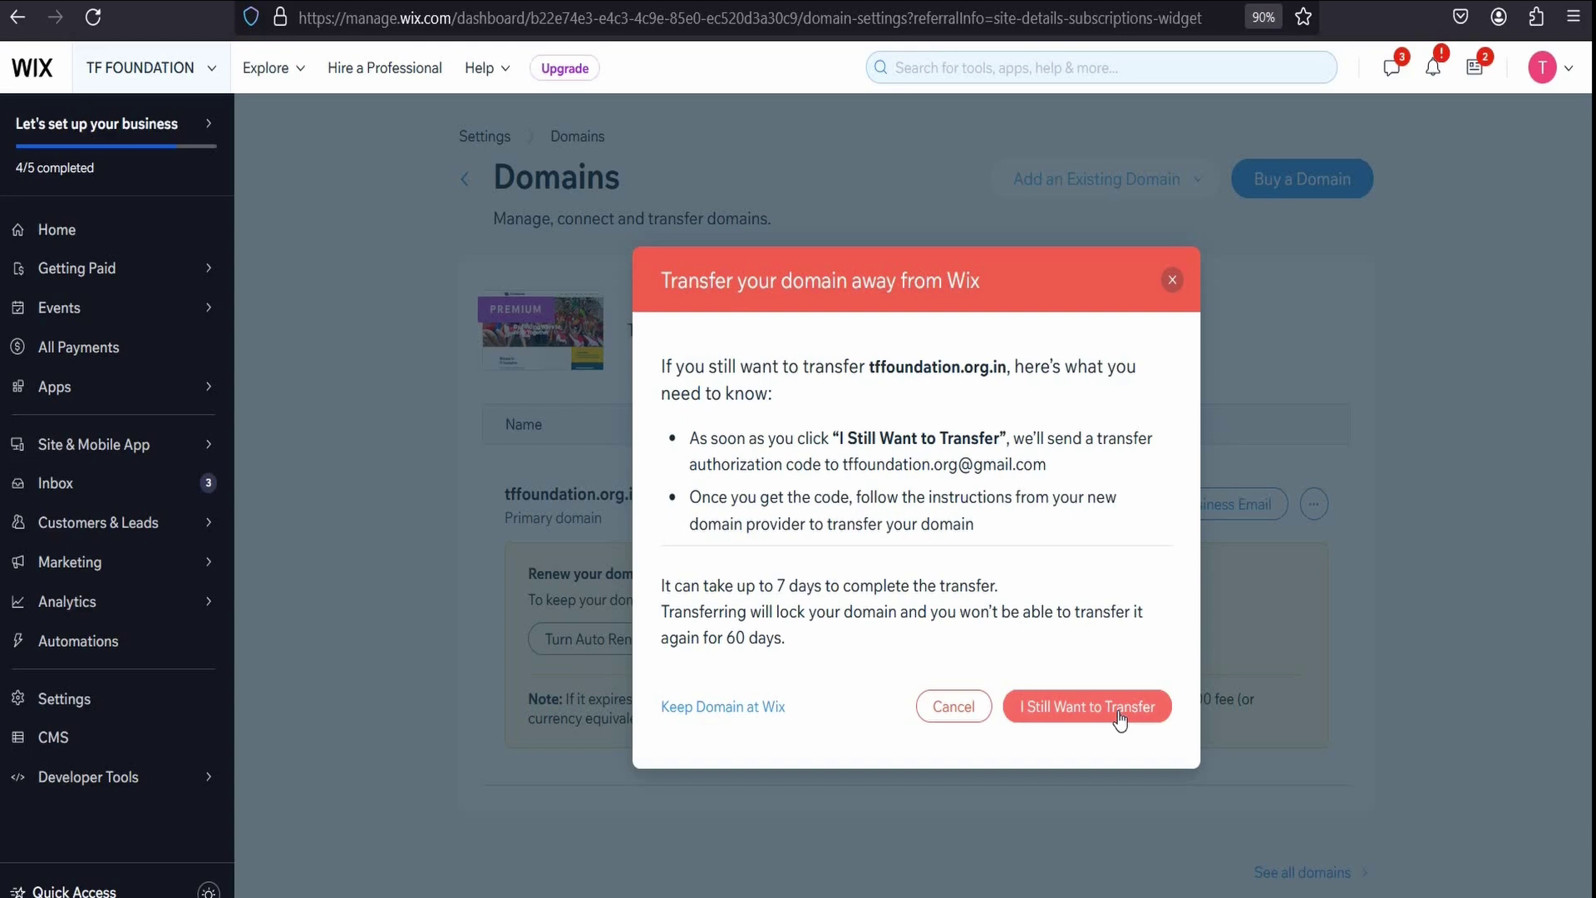
{"action": "left_click", "coordinate": [1119, 717]}
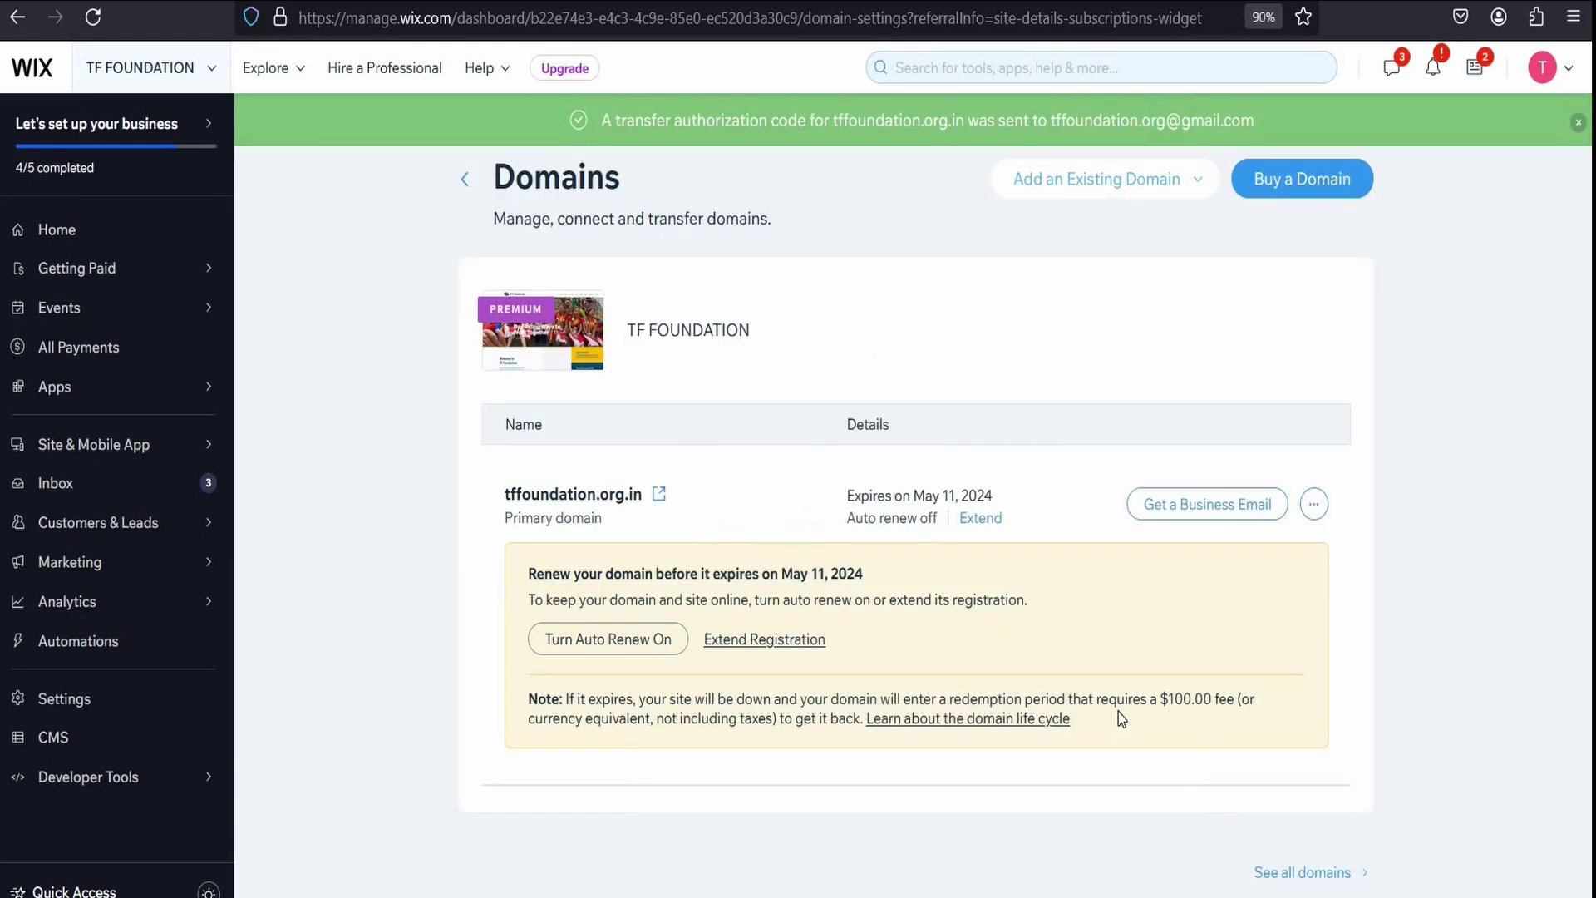
{"action": "left_click_drag", "start_coordinate": [1038, 119], "coordinate": [1255, 120]}
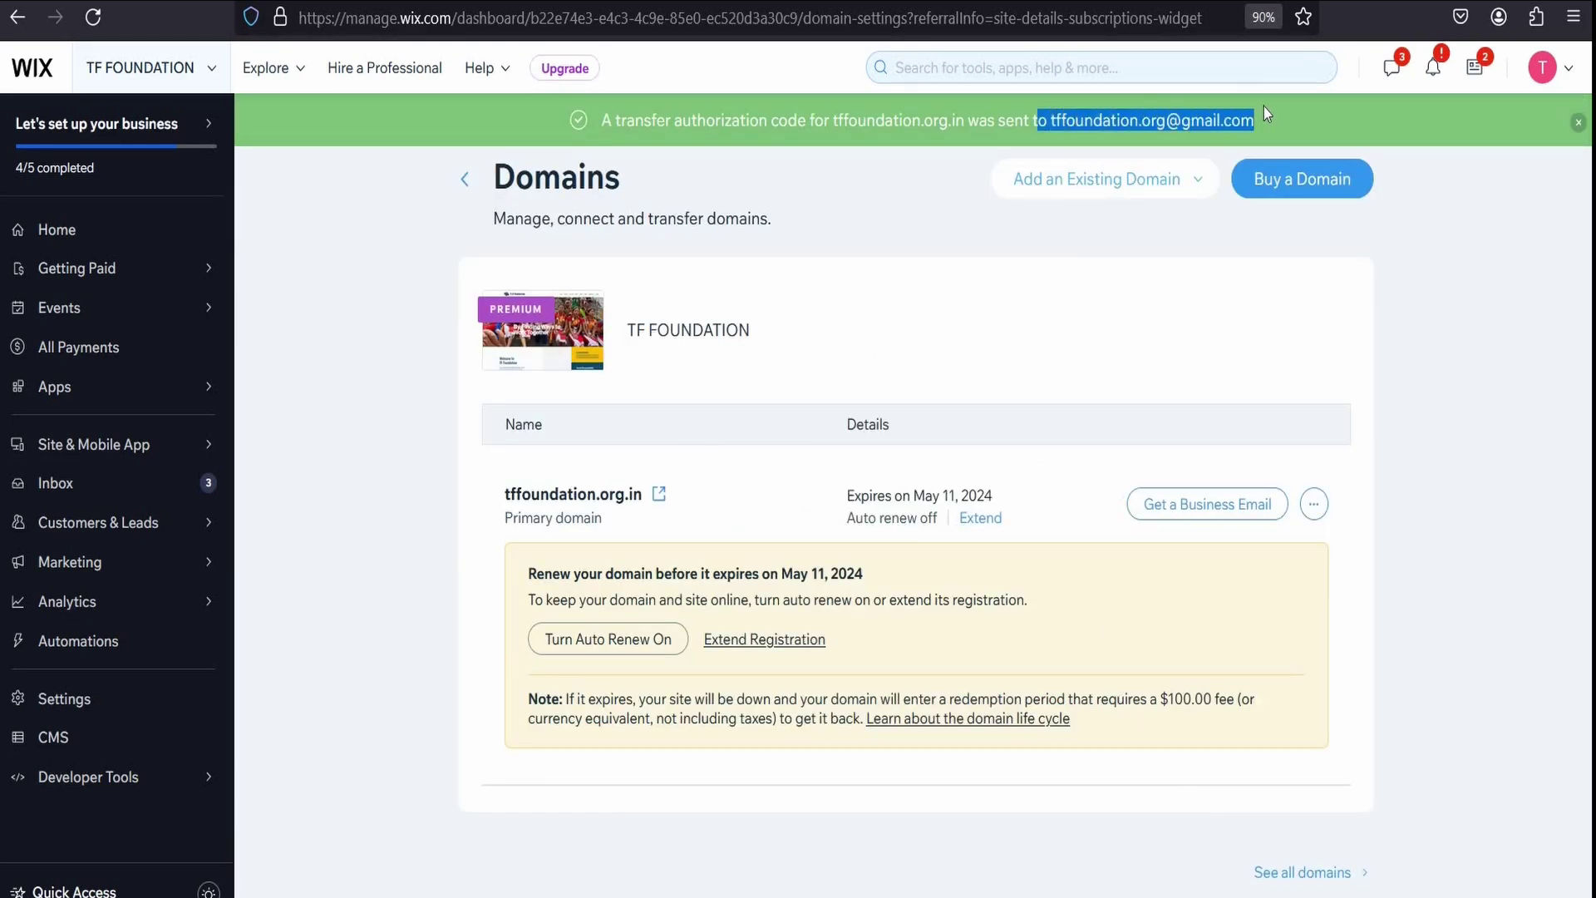
{"action": "key", "text": "alt+Tab"}
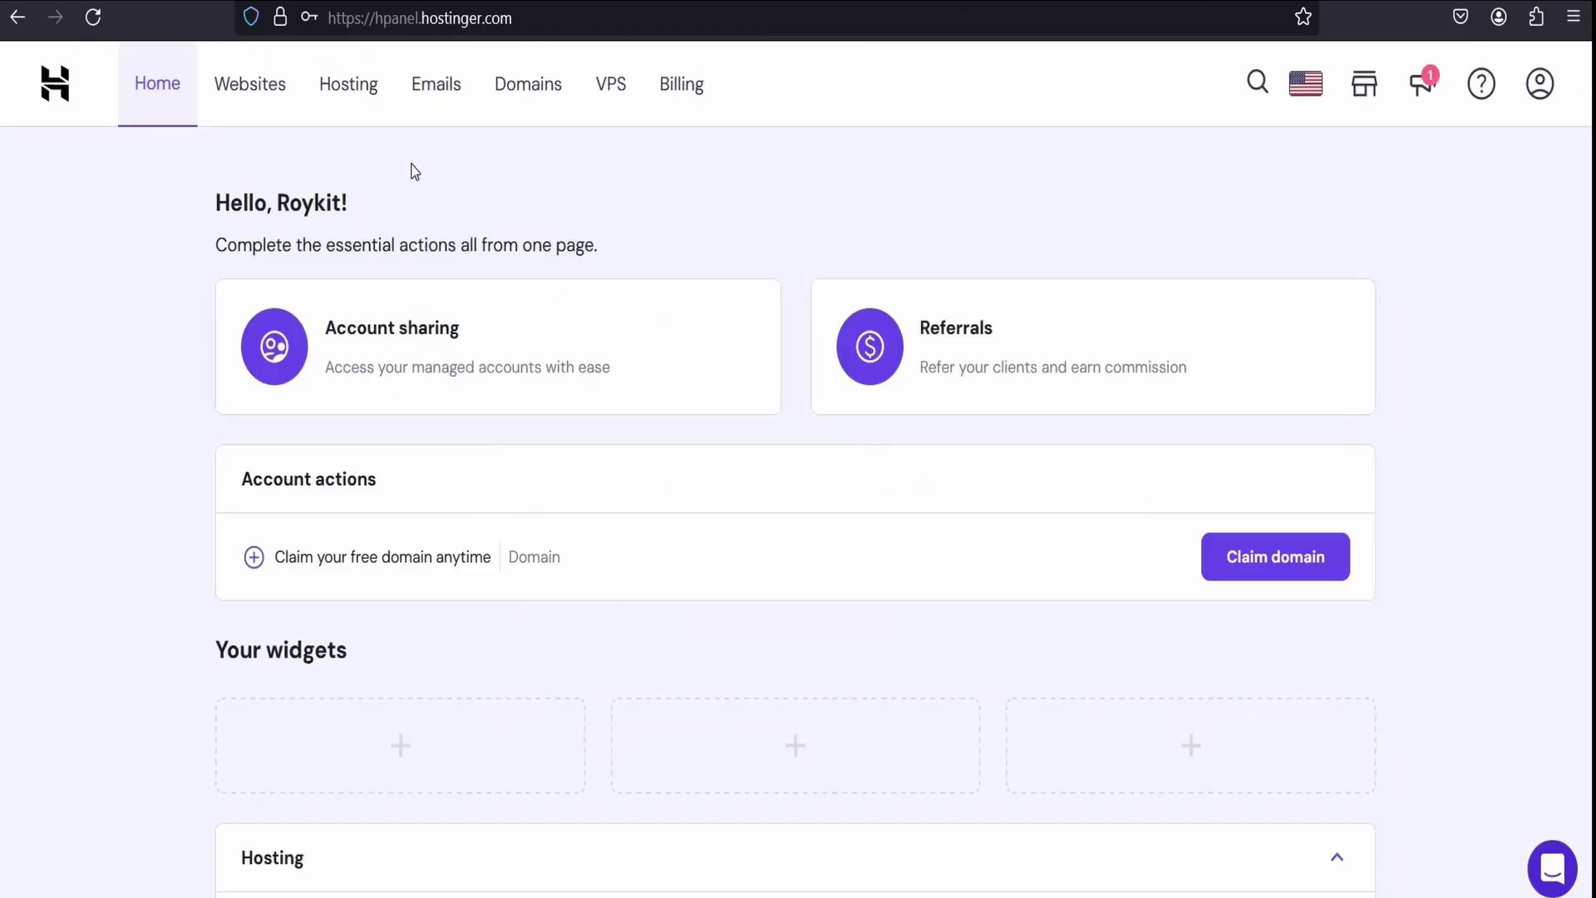
Go to Domains > Transfers and start a new Transfer domain to Hostinger.
{"action": "left_click", "coordinate": [532, 87]}
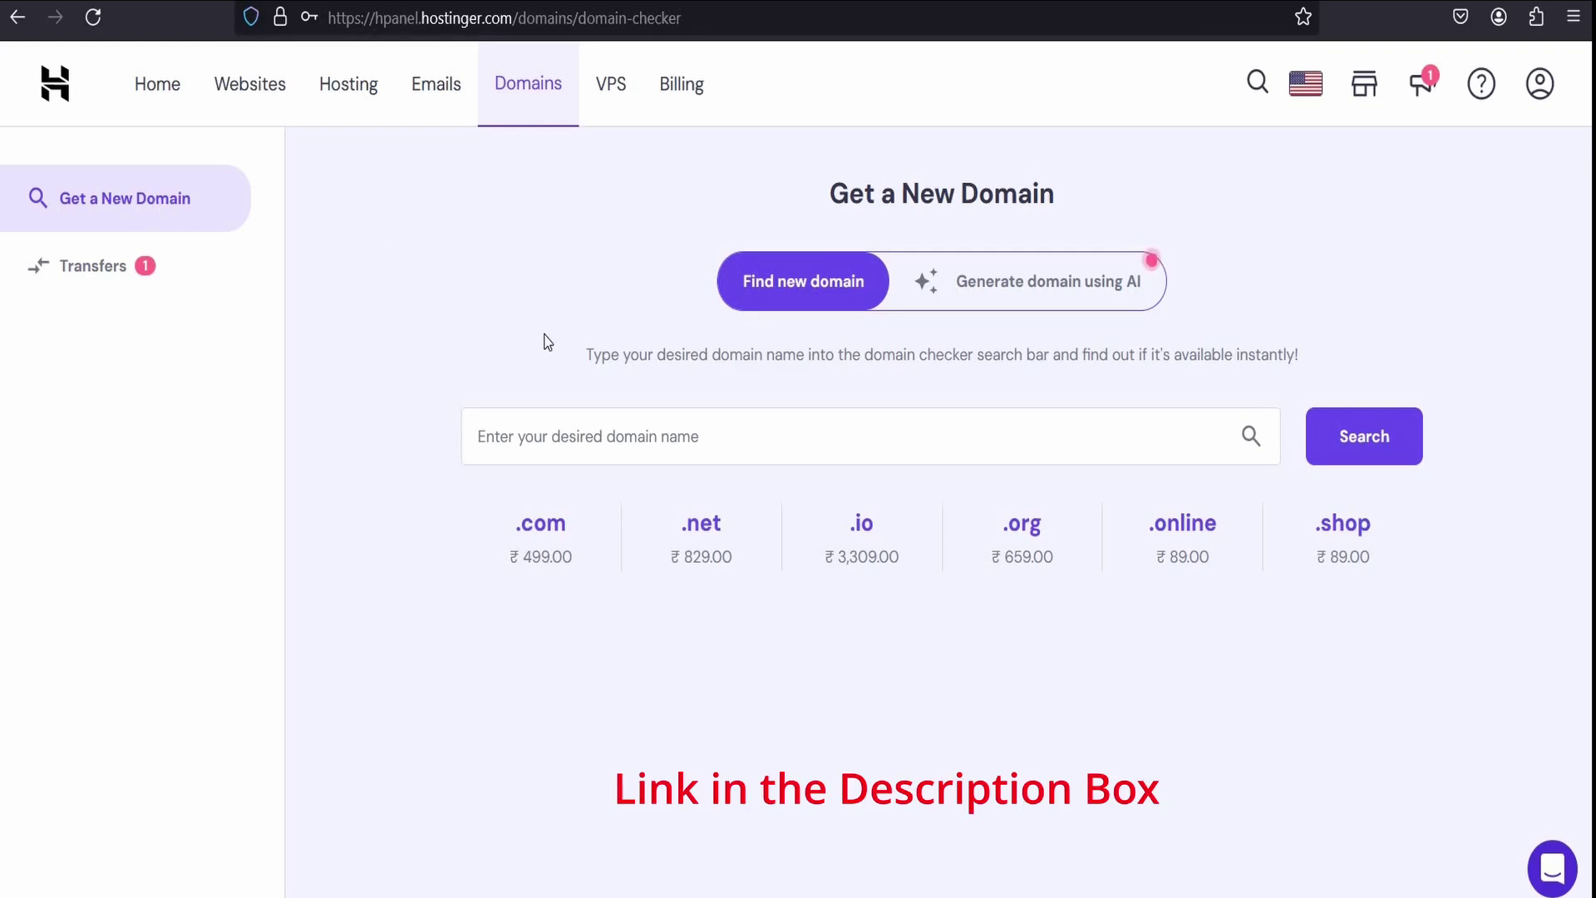
{"action": "left_click", "coordinate": [141, 268]}
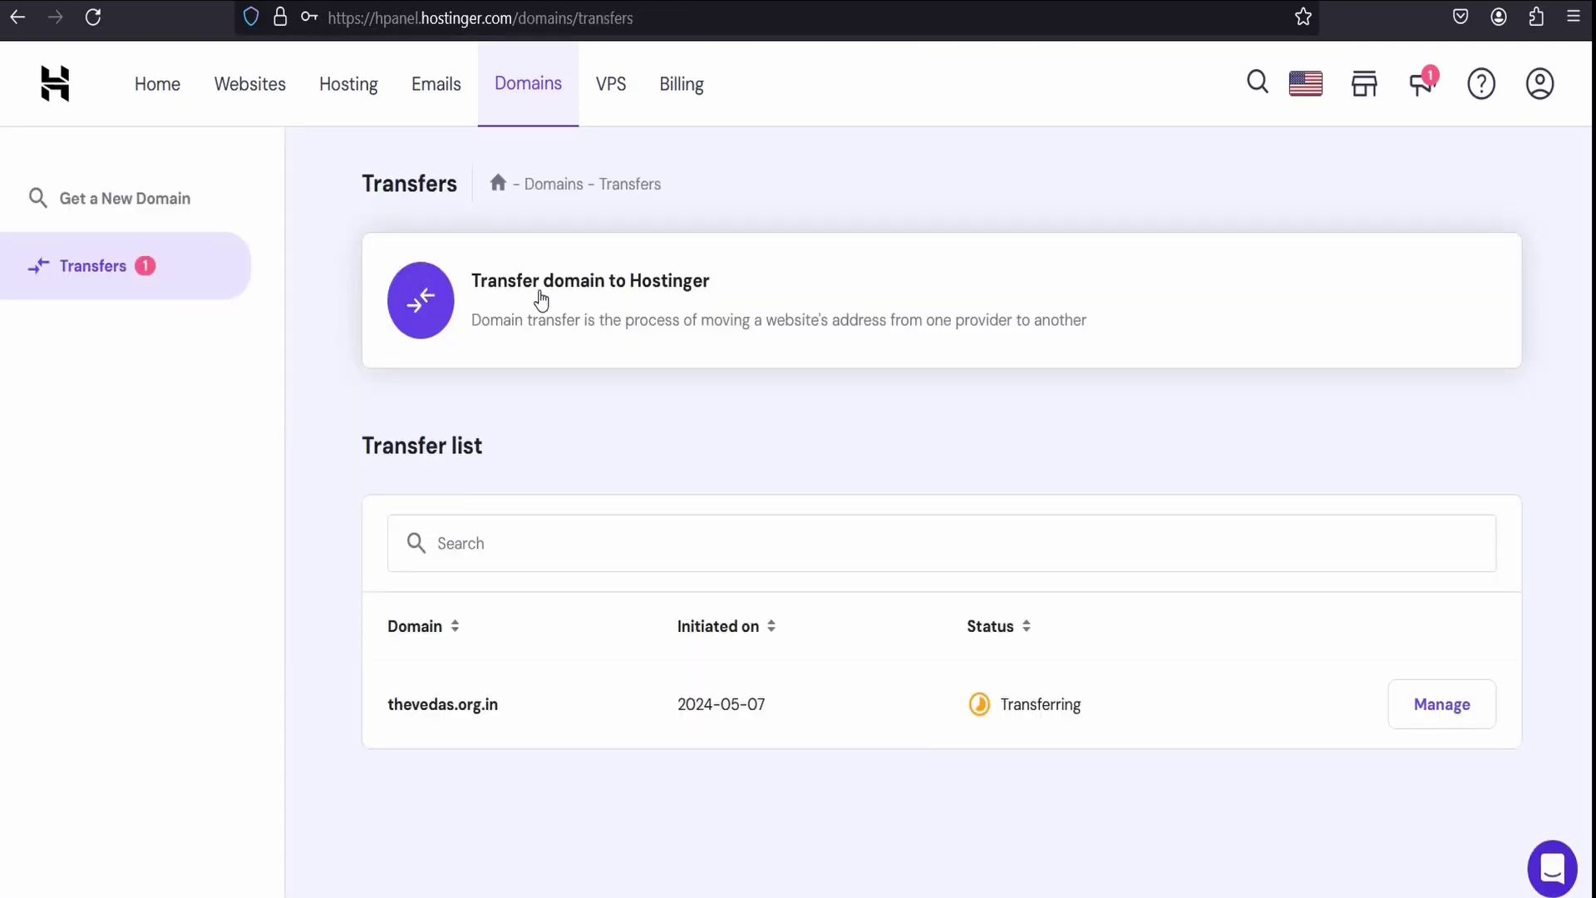
{"action": "left_click", "coordinate": [541, 299]}
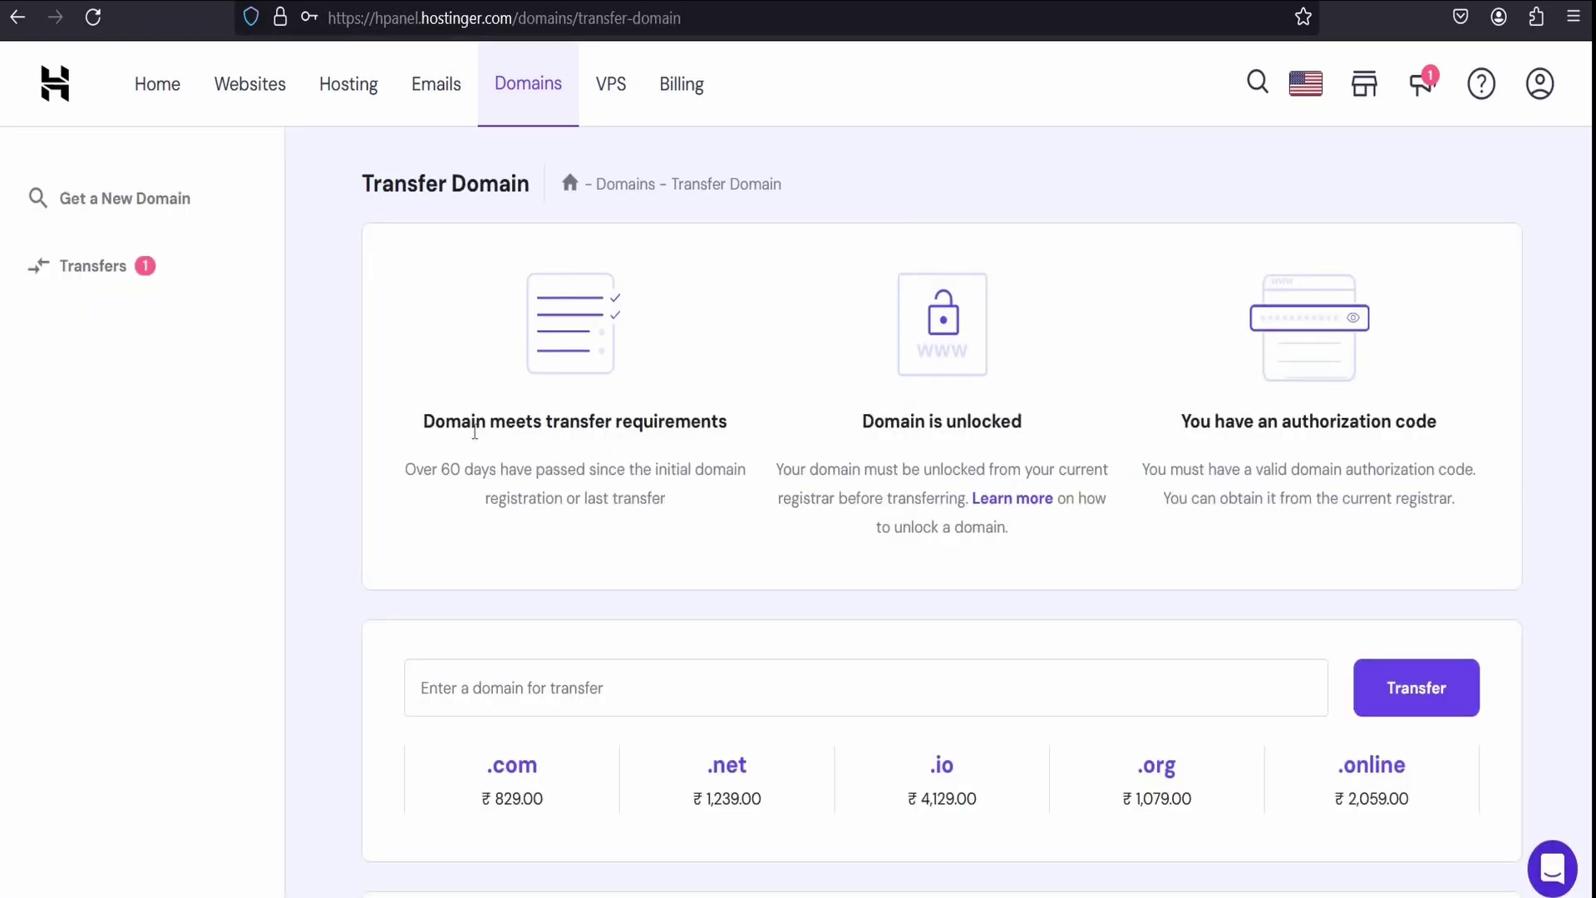
{"action": "left_click_drag", "start_coordinate": [441, 428], "coordinate": [1461, 438]}
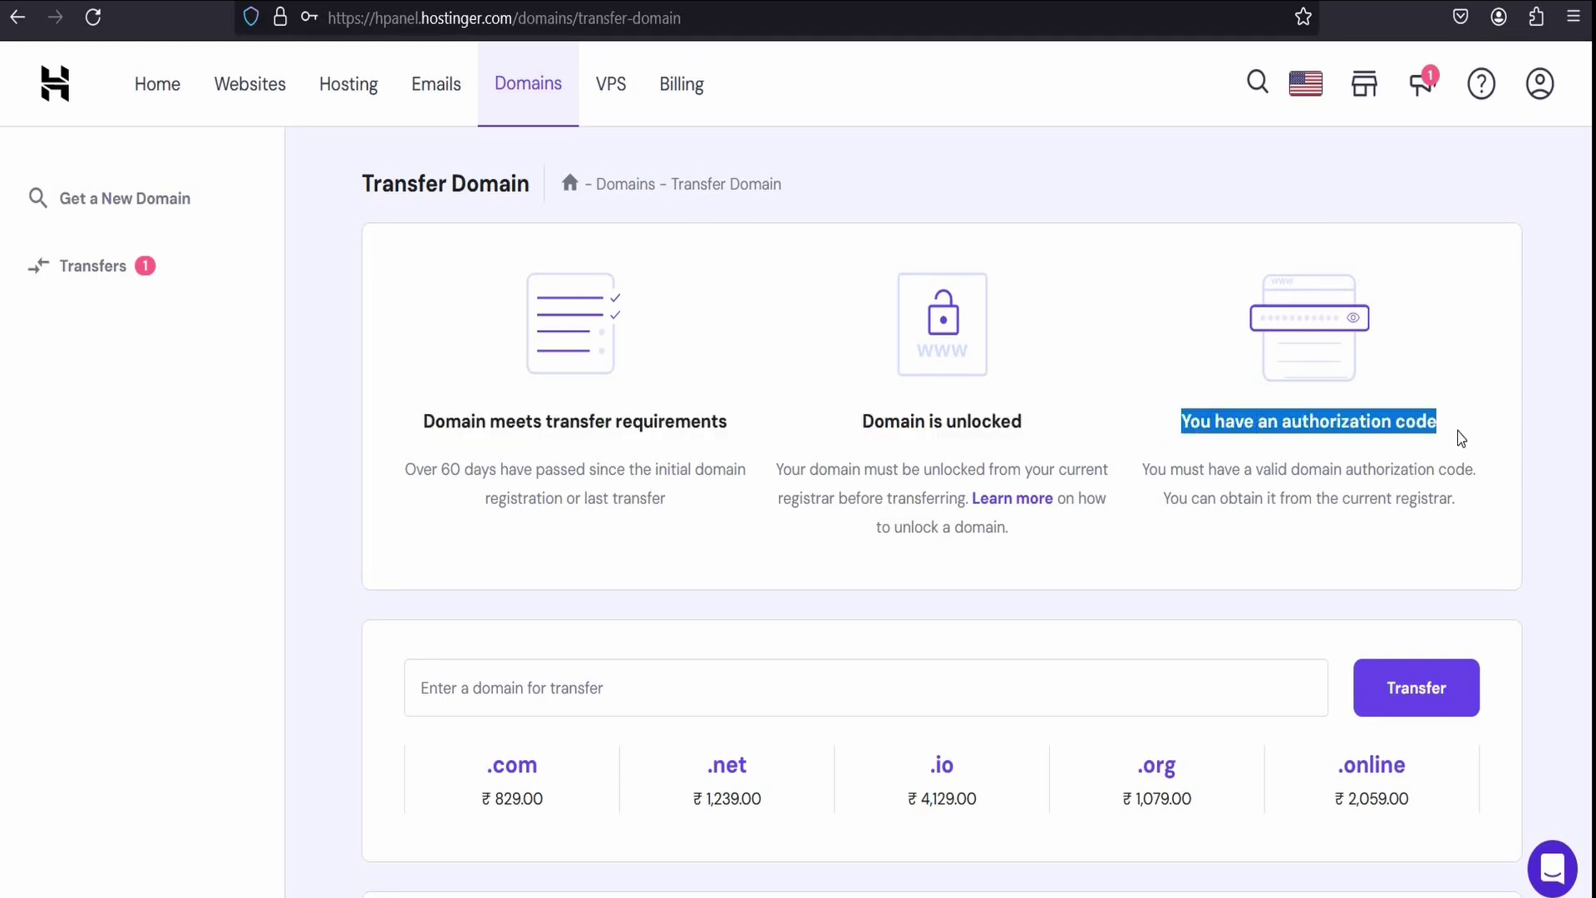
{"action": "left_click", "coordinate": [1134, 582]}
Enter tffoundation.org.in, verify it is eligible for transfer, and check out the ₹883.82 transfer order.
{"action": "left_click", "coordinate": [624, 686]}
{"action": "type", "text": "tffoundation.org.in"}
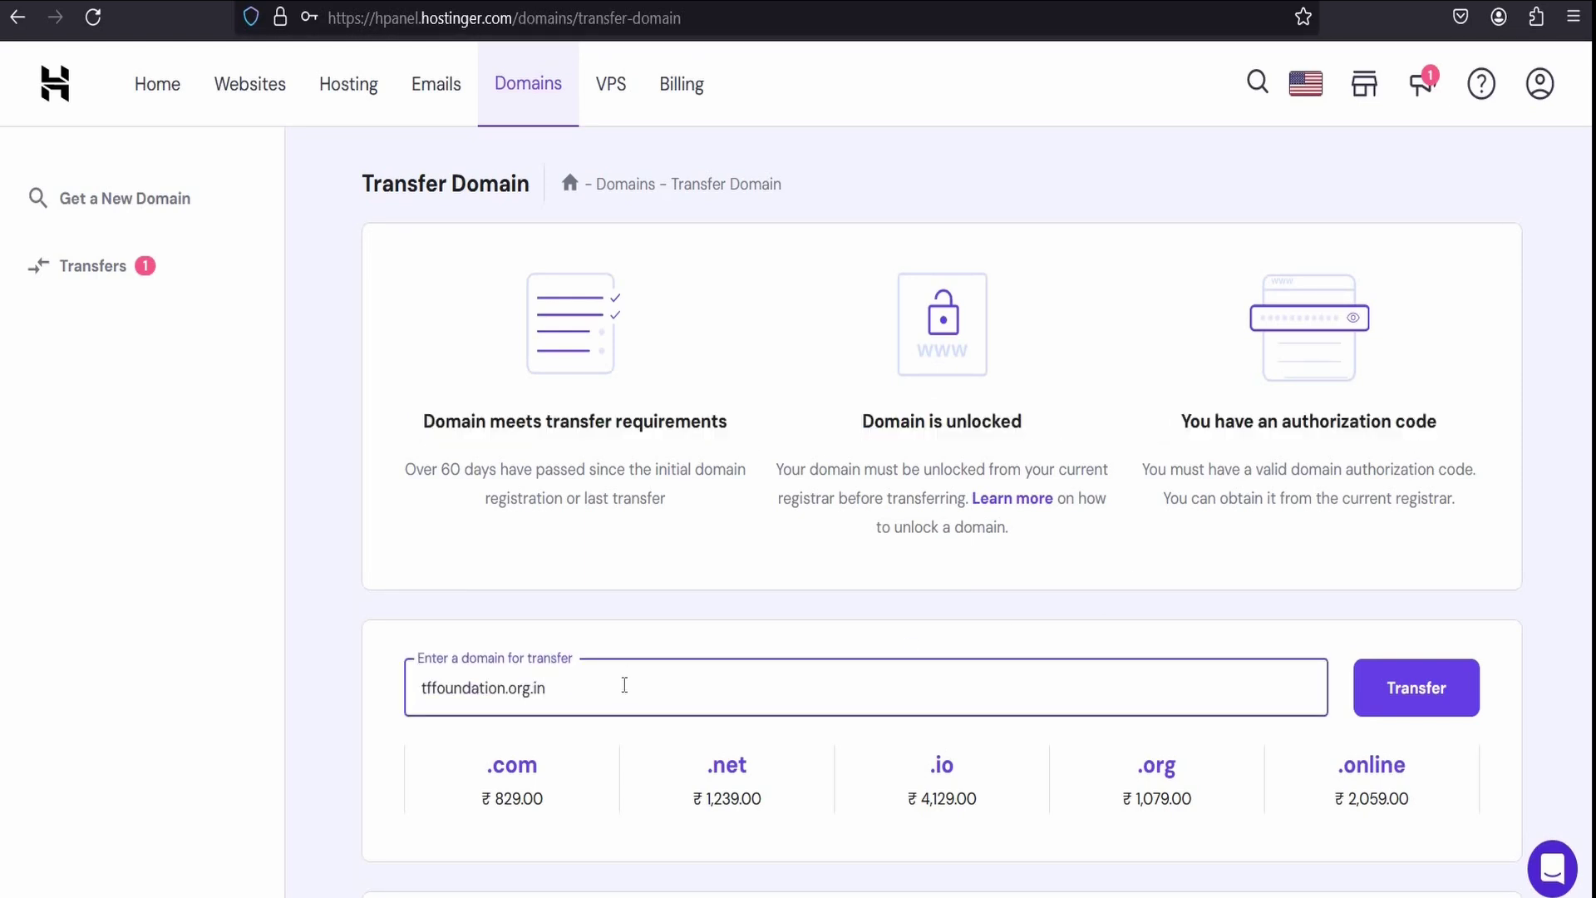
{"action": "left_click", "coordinate": [1413, 700]}
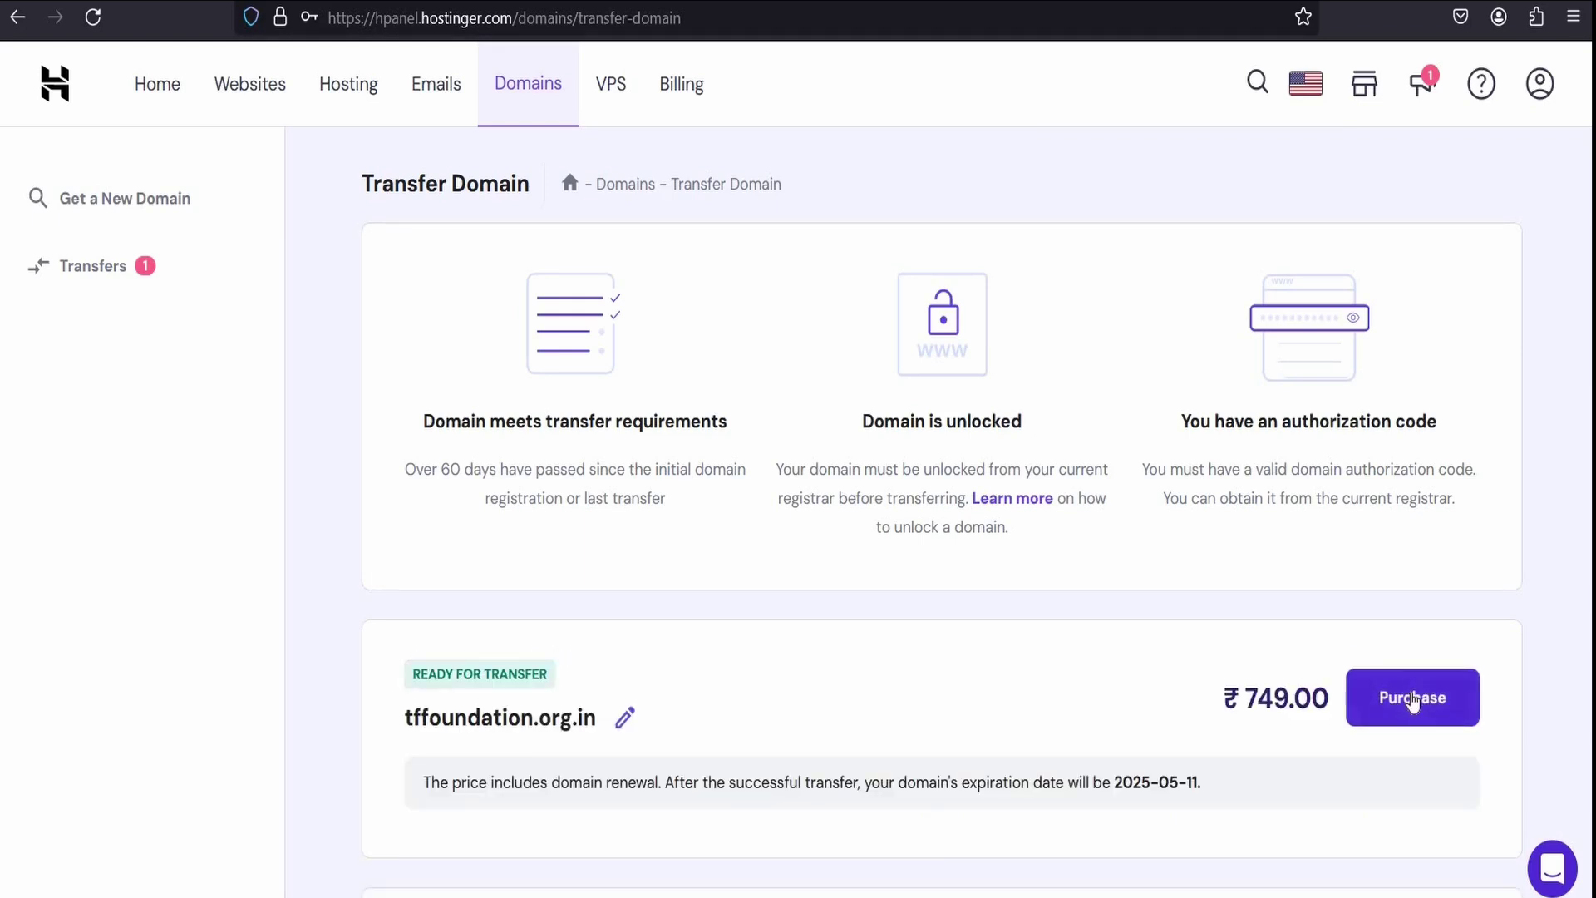
{"action": "left_click_drag", "start_coordinate": [449, 782], "coordinate": [1239, 791]}
{"action": "left_click", "coordinate": [1238, 791]}
{"action": "left_click", "coordinate": [1404, 702]}
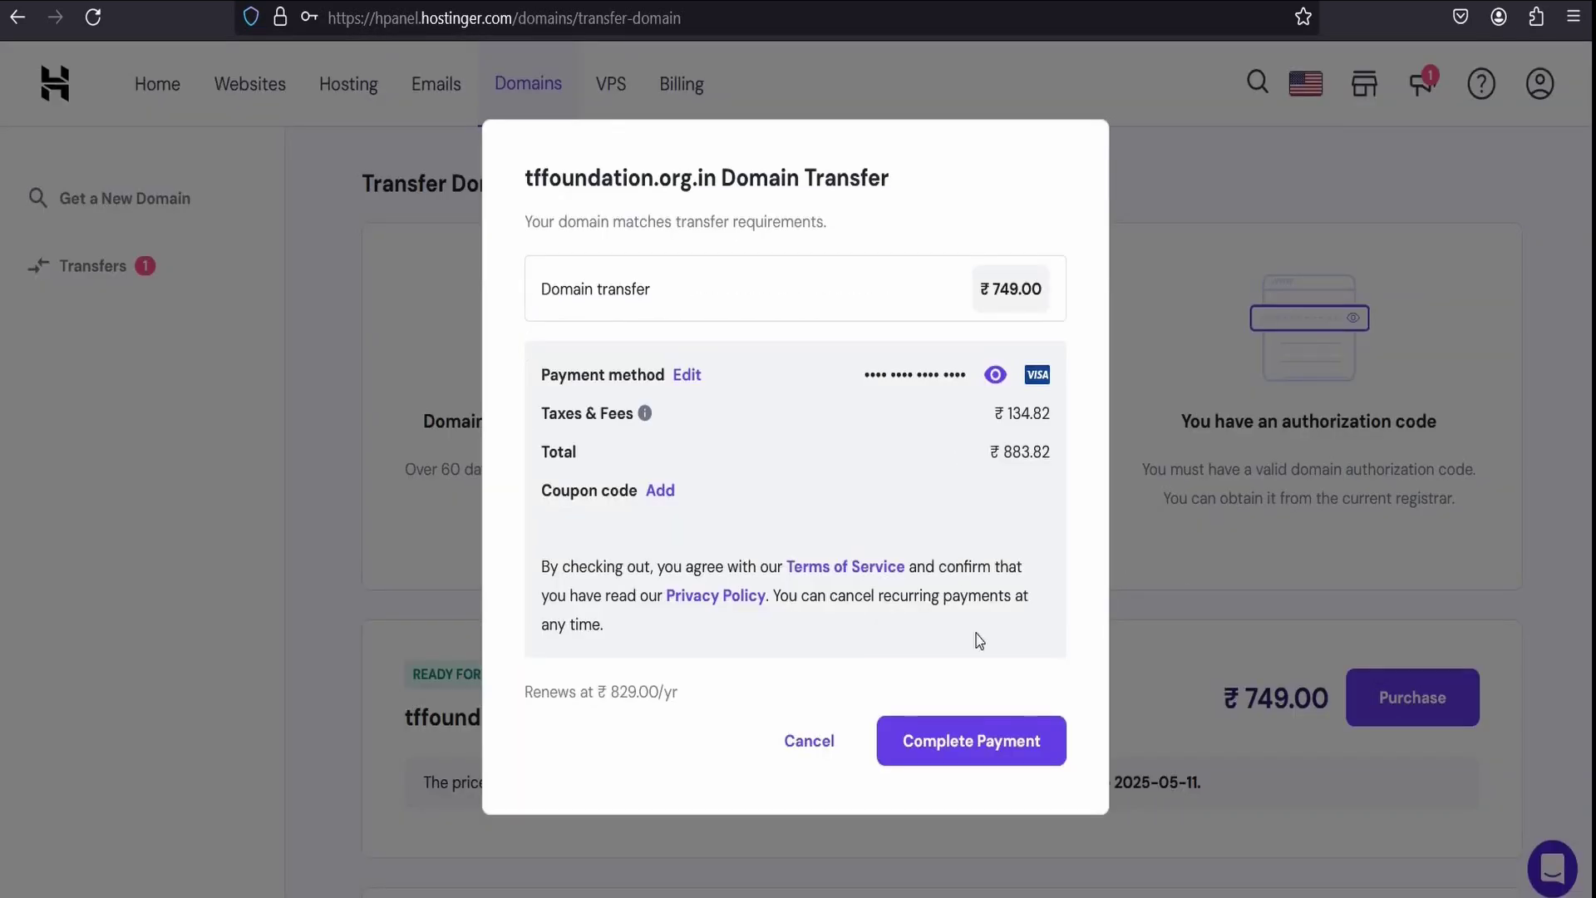
{"action": "left_click", "coordinate": [1001, 761]}
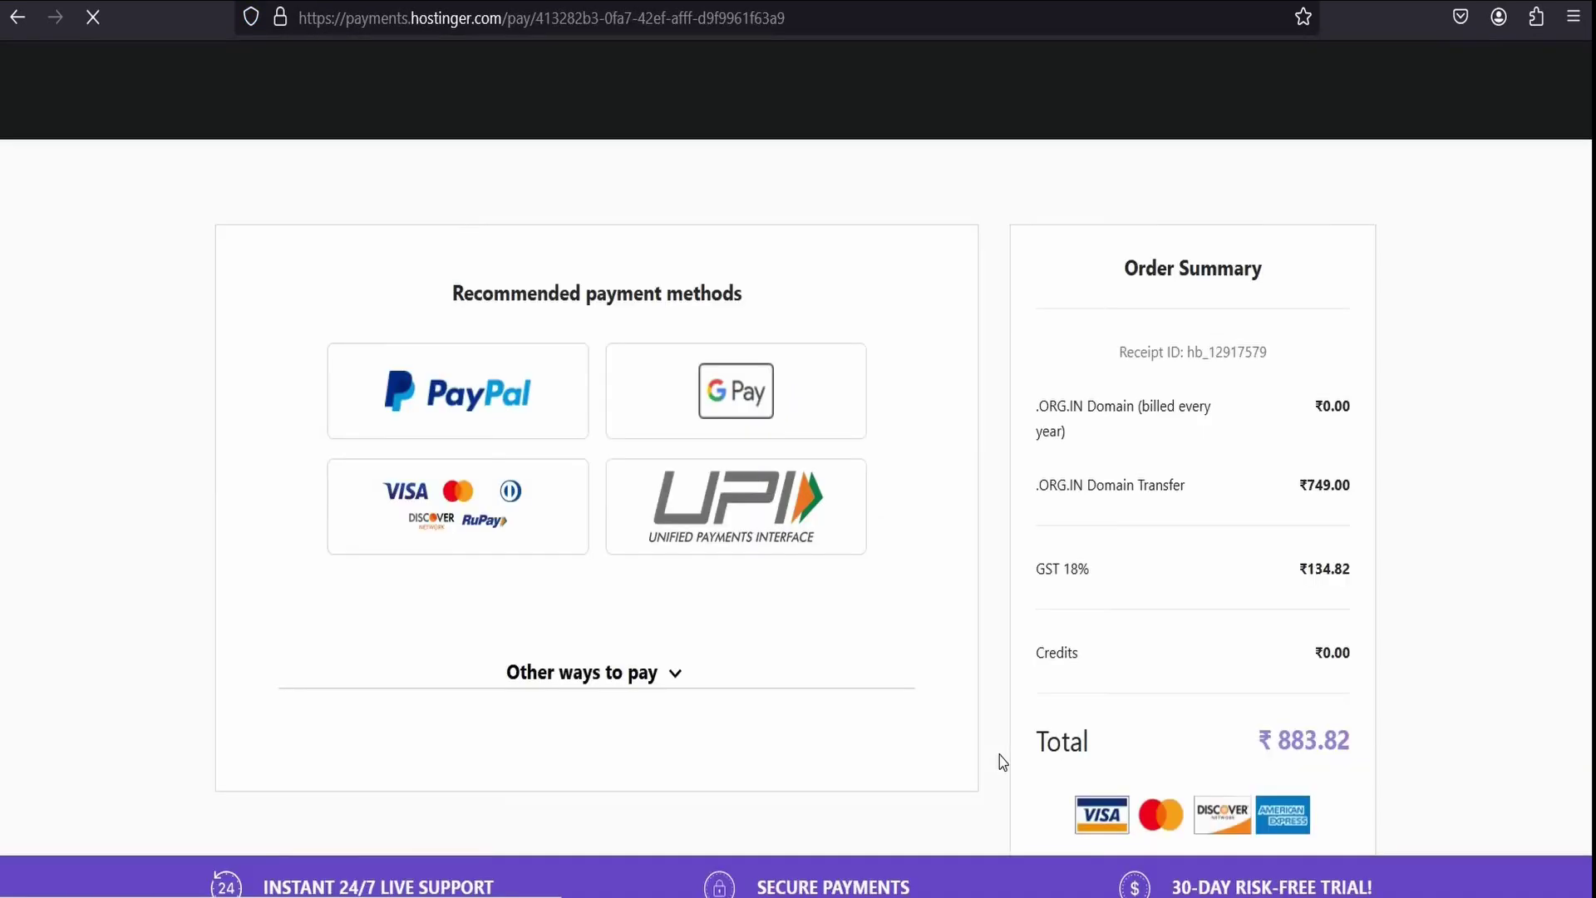
Pay the ₹883.82 .ORG.IN transfer by Visa/Mastercard card, authorizing it with the one-time code.
{"action": "scroll", "coordinate": [962, 703], "scroll_direction": "down", "scroll_amount": 2}
{"action": "scroll", "coordinate": [961, 703], "scroll_direction": "up", "scroll_amount": 2}
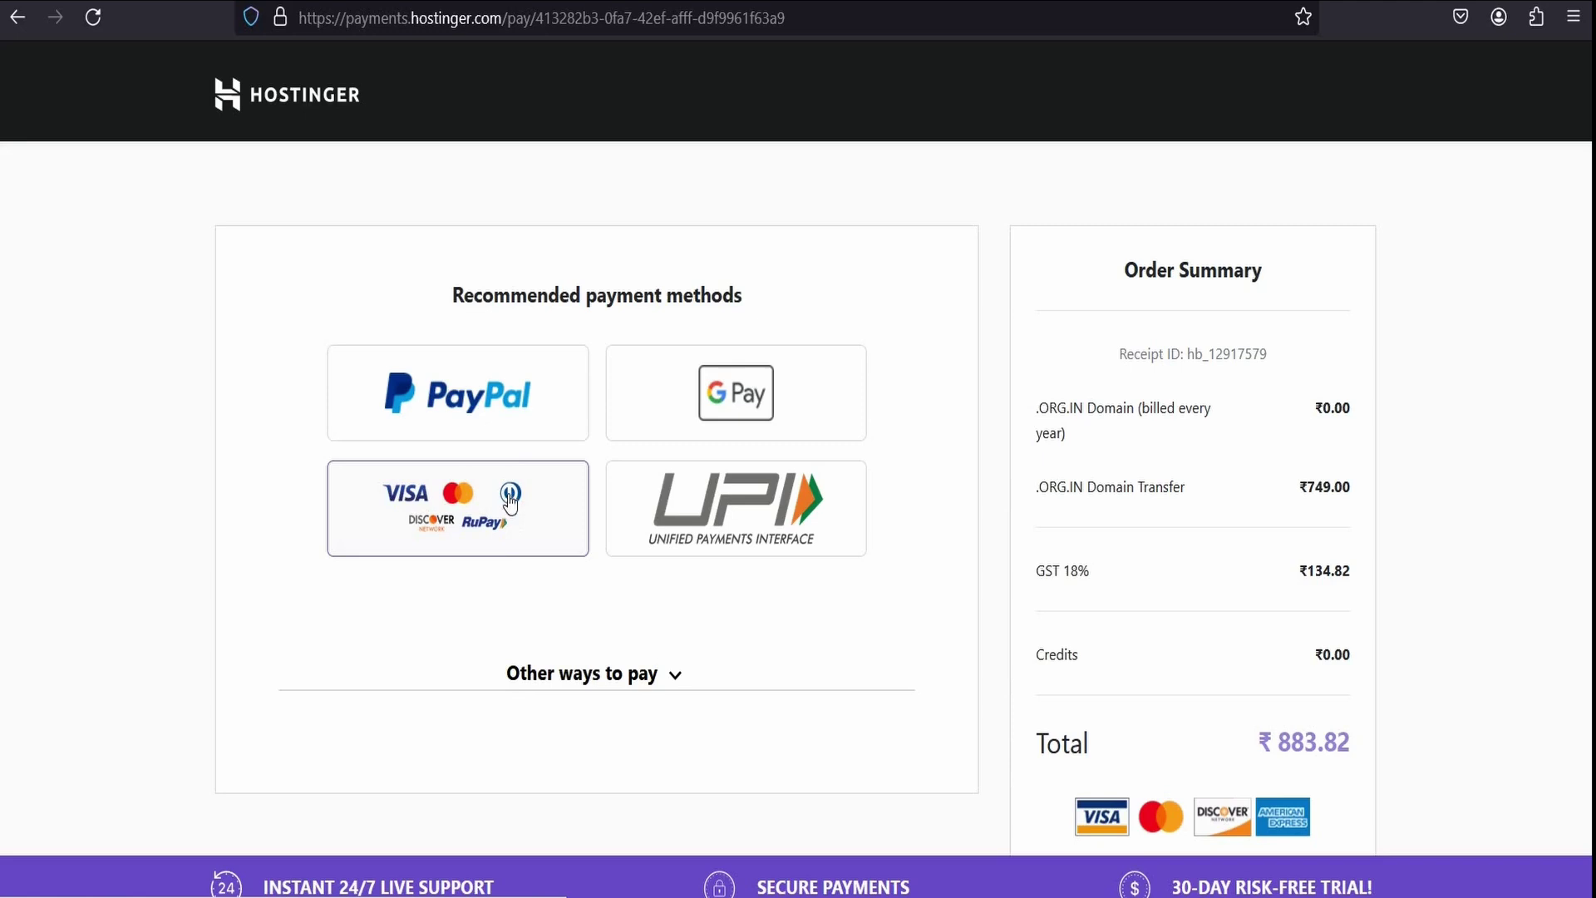
{"action": "left_click", "coordinate": [539, 532]}
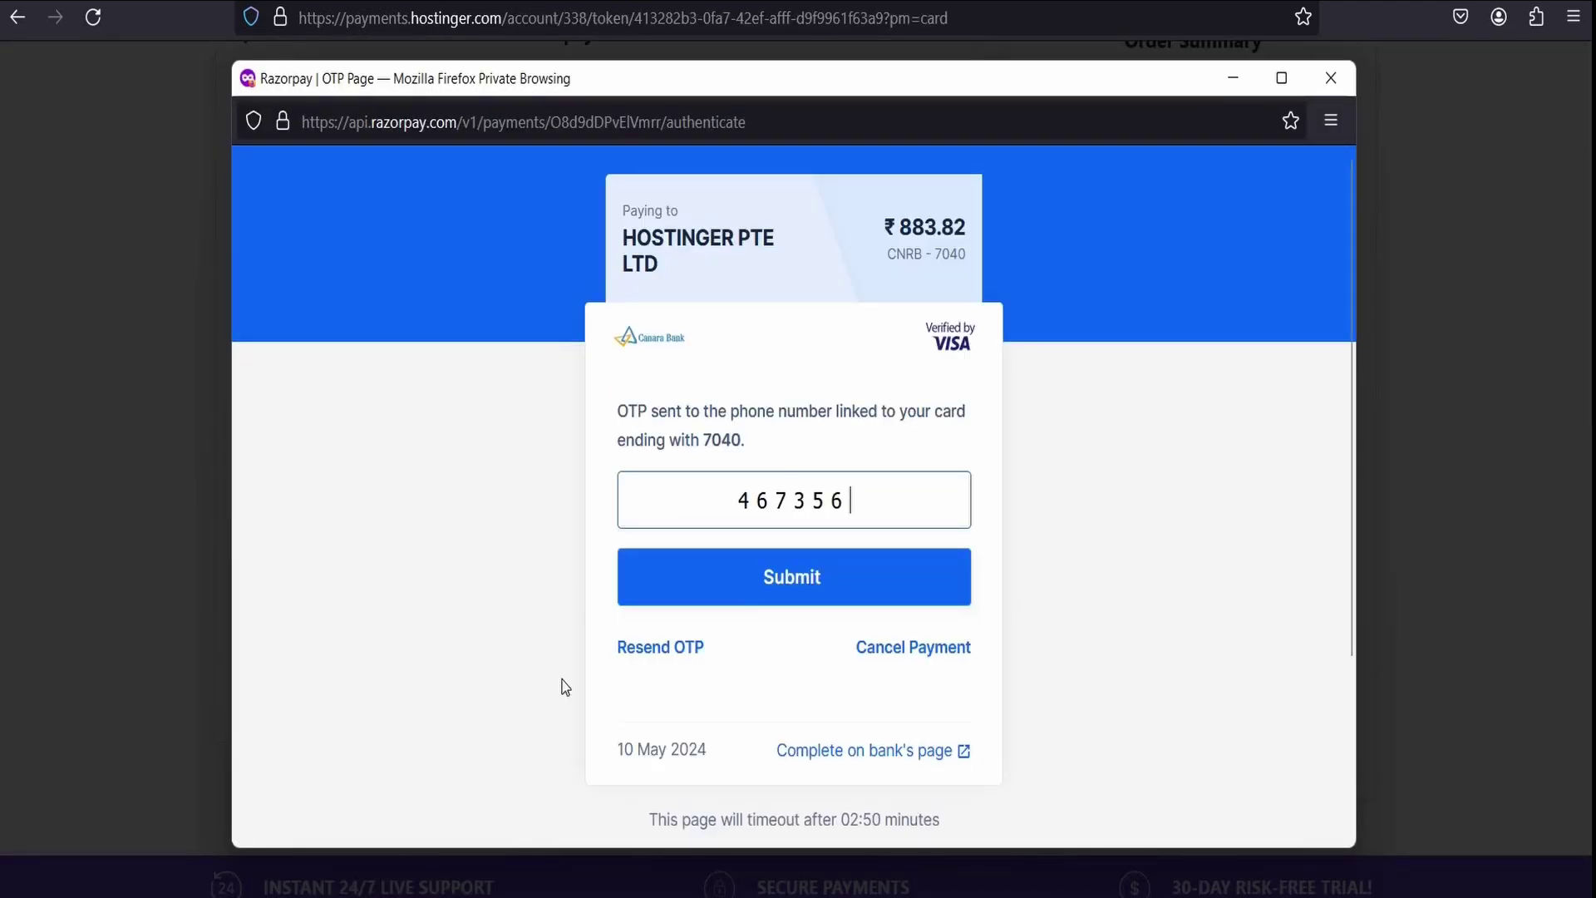
{"action": "left_click", "coordinate": [737, 596]}
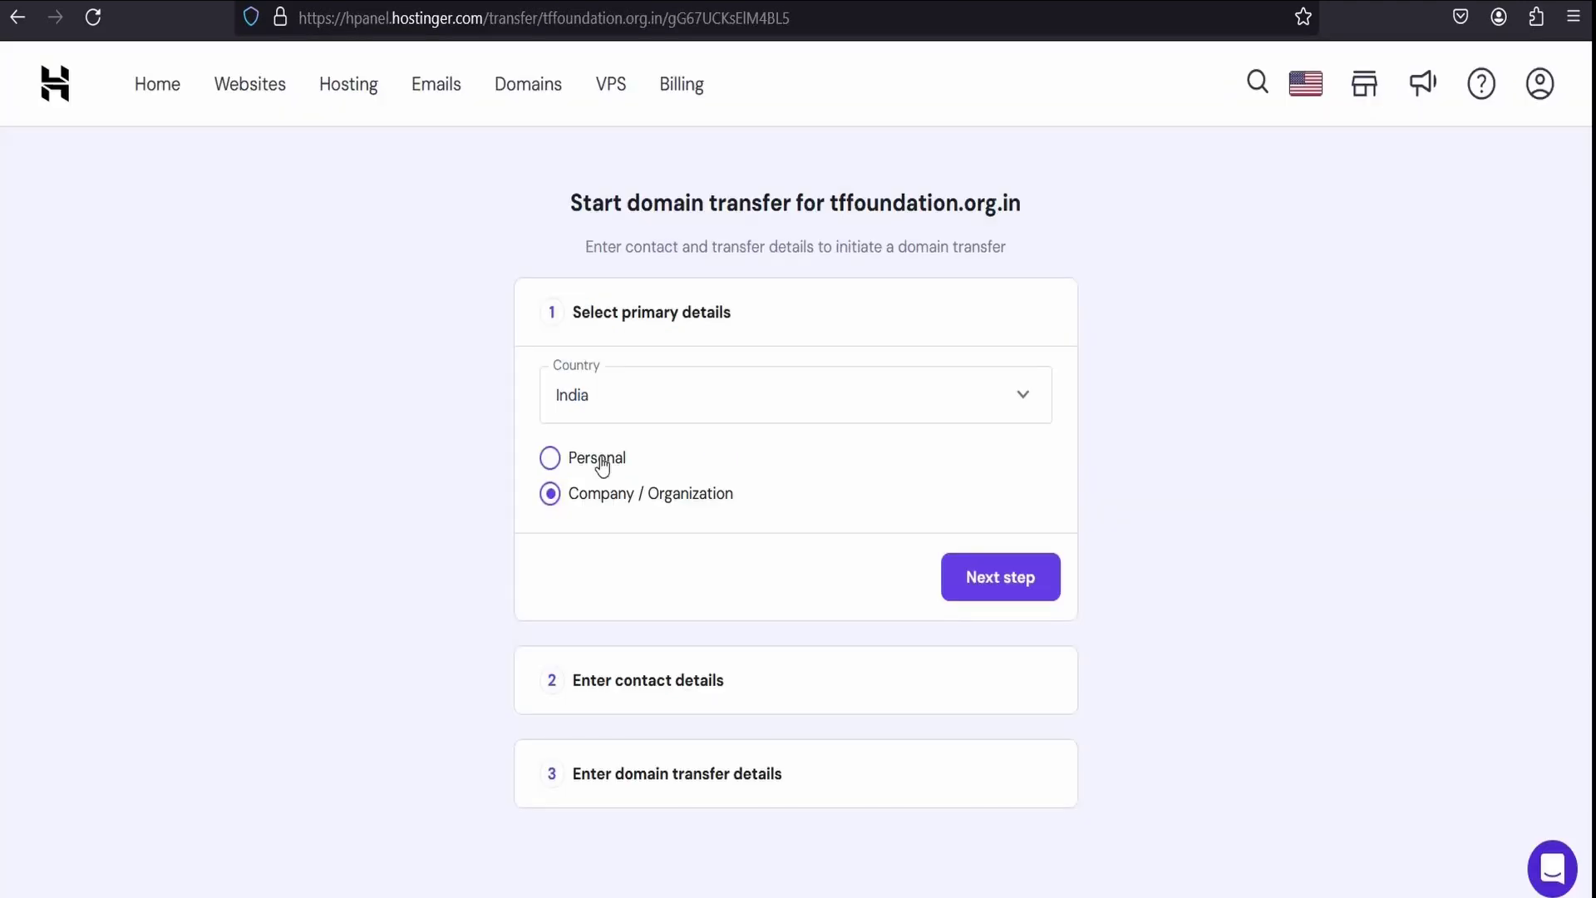
Confirm India and Company / Organization as primary details and accept the prefilled contact details.
{"action": "left_click", "coordinate": [987, 582]}
{"action": "scroll", "coordinate": [701, 505], "scroll_direction": "down", "scroll_amount": 2}
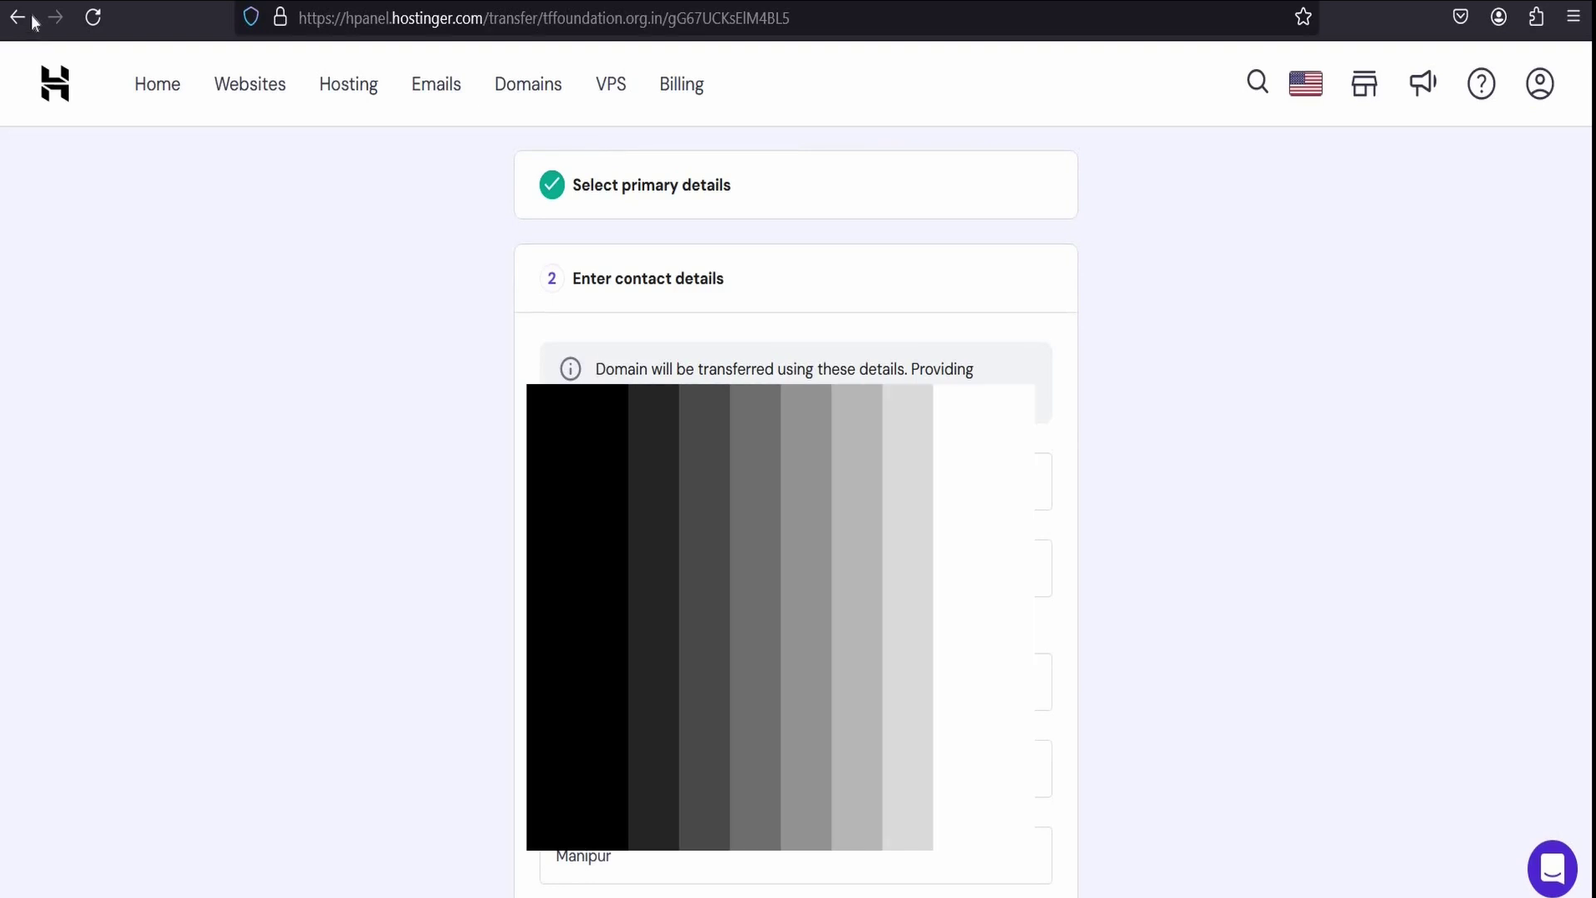
{"action": "scroll", "coordinate": [1332, 459], "scroll_direction": "up", "scroll_amount": 2}
{"action": "scroll", "coordinate": [1332, 460], "scroll_direction": "down", "scroll_amount": 4}
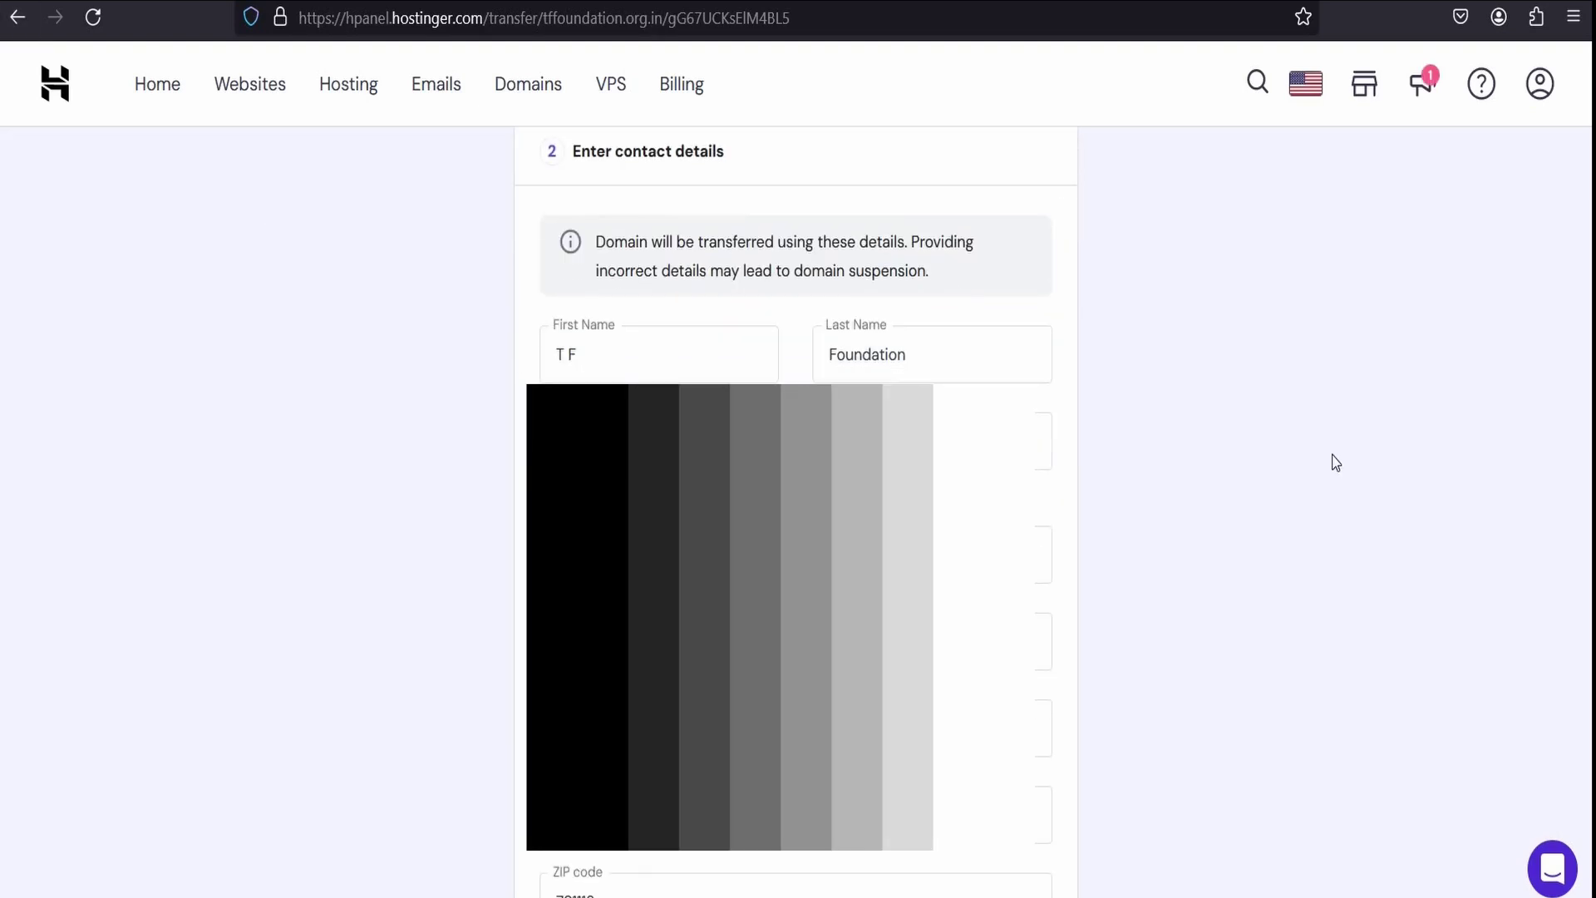
{"action": "scroll", "coordinate": [1332, 459], "scroll_direction": "down", "scroll_amount": 5}
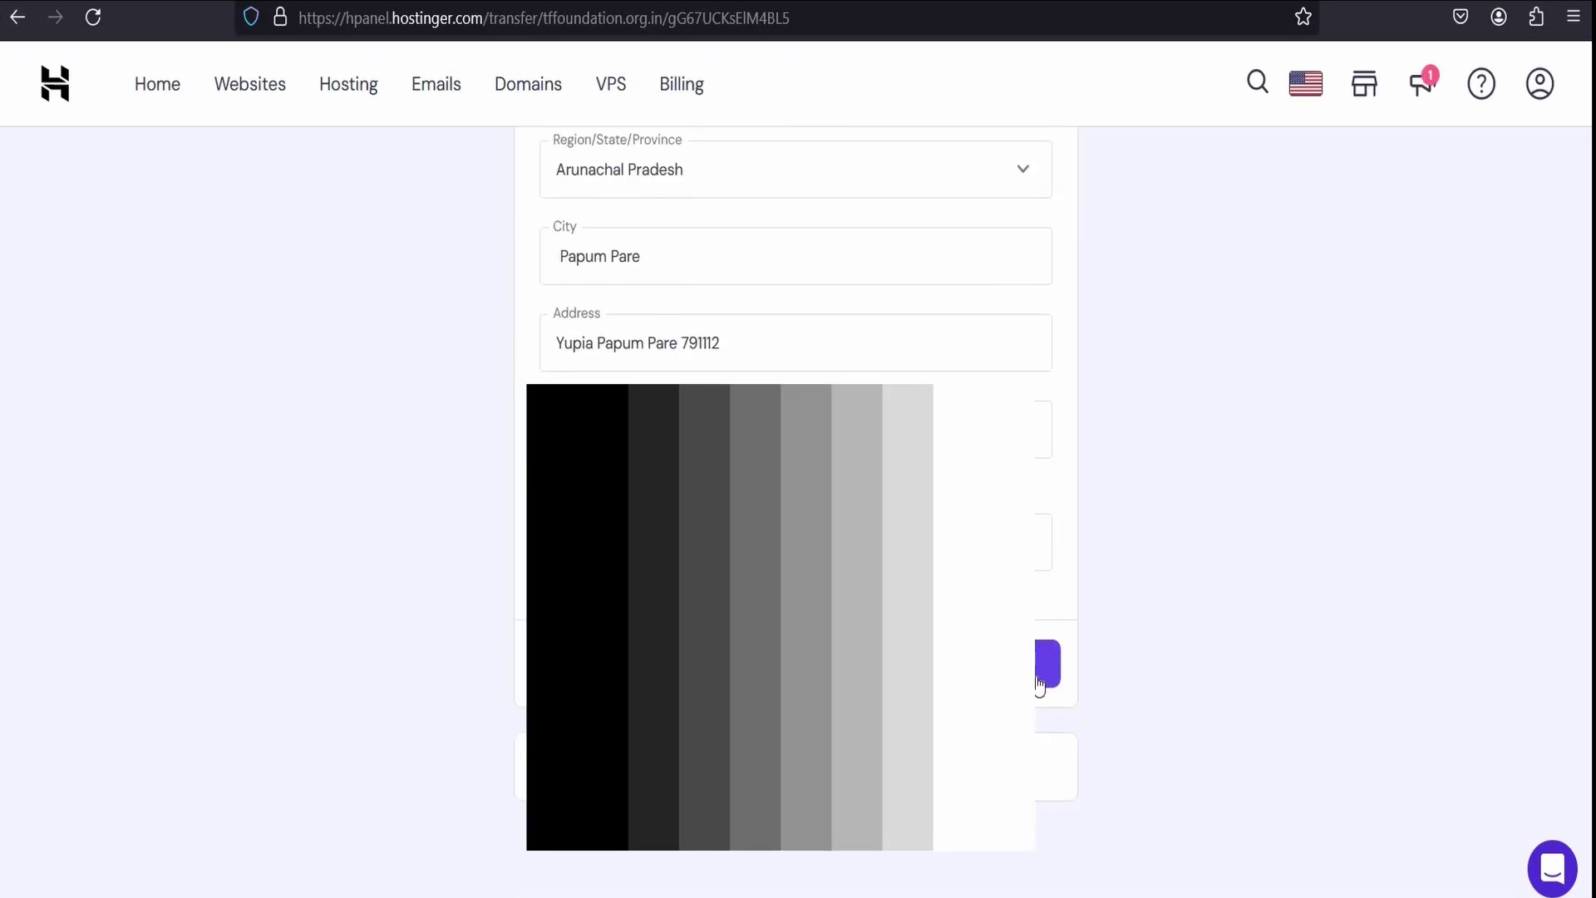
{"action": "left_click", "coordinate": [1049, 663]}
{"action": "scroll", "coordinate": [1039, 657], "scroll_direction": "up", "scroll_amount": 2}
{"action": "left_click", "coordinate": [624, 541]}
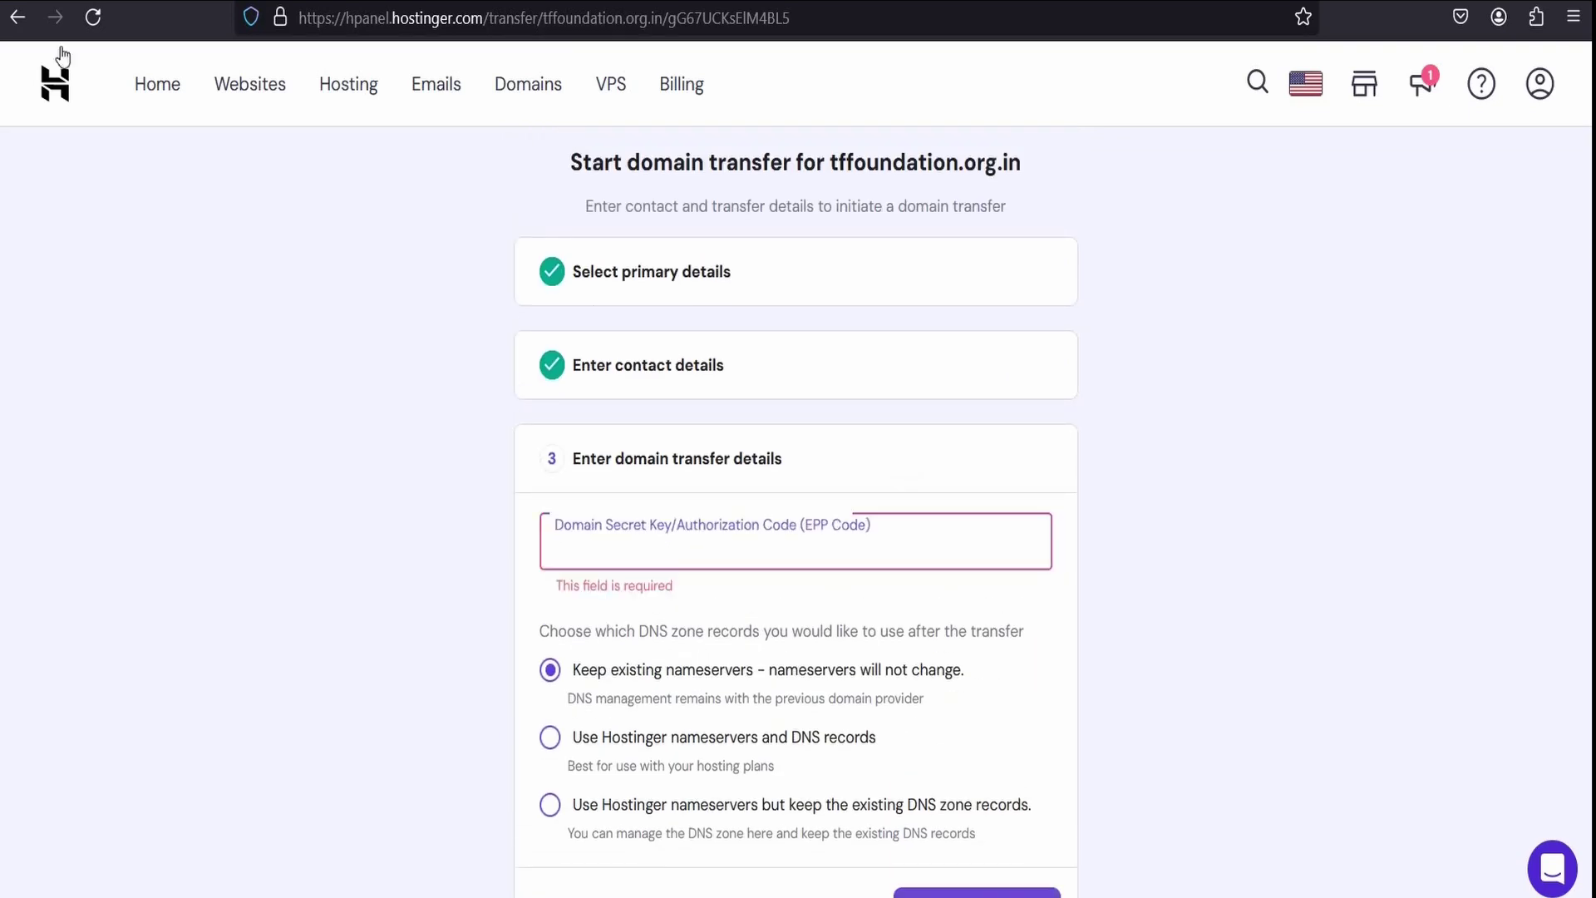
Copy the code from Wix's 'Your Domain Transfer Authorization Code' email and return to the transfer form.
{"action": "left_click", "coordinate": [670, 548]}
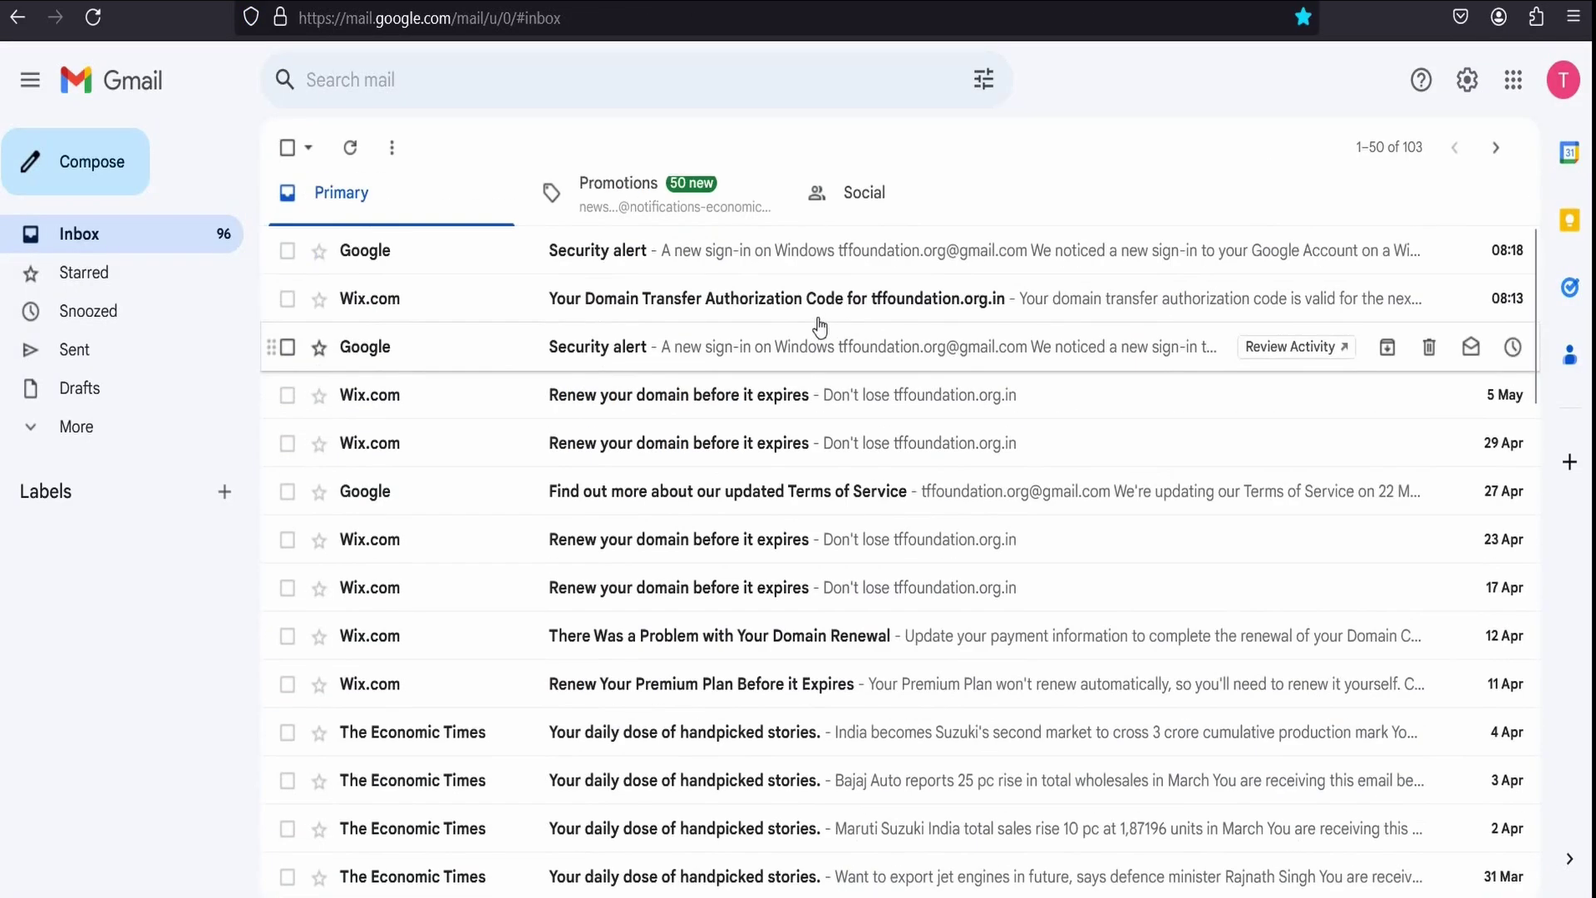
{"action": "left_click", "coordinate": [813, 314]}
{"action": "scroll", "coordinate": [819, 380], "scroll_direction": "down", "scroll_amount": 2}
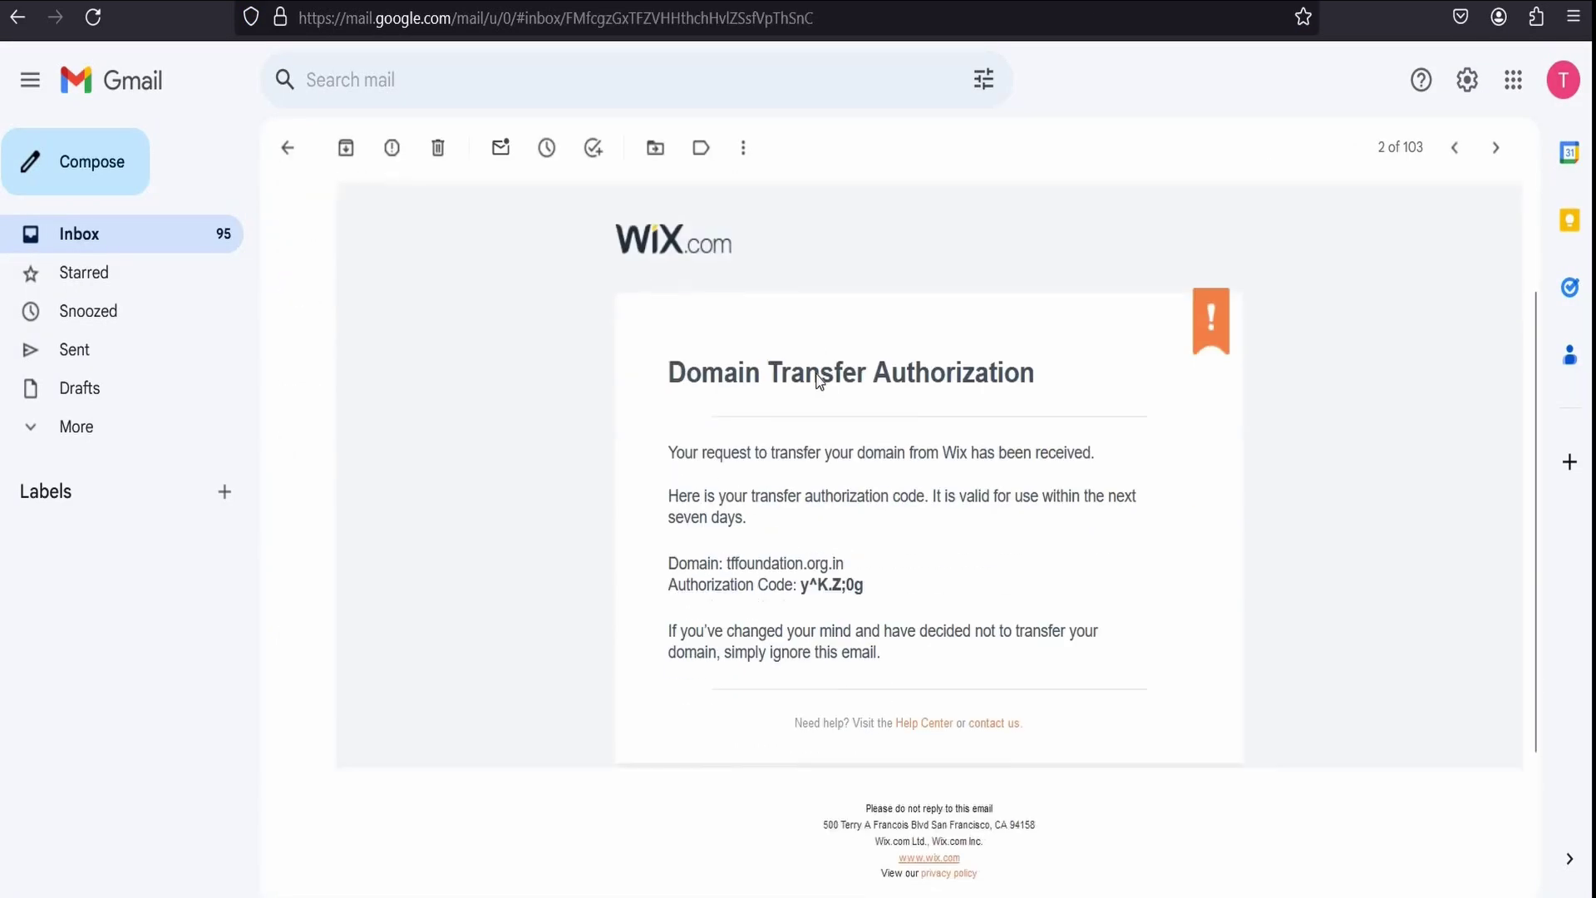
{"action": "left_click_drag", "start_coordinate": [810, 590], "coordinate": [873, 590]}
{"action": "key", "text": "ctrl+c"}
{"action": "left_click", "coordinate": [881, 600]}
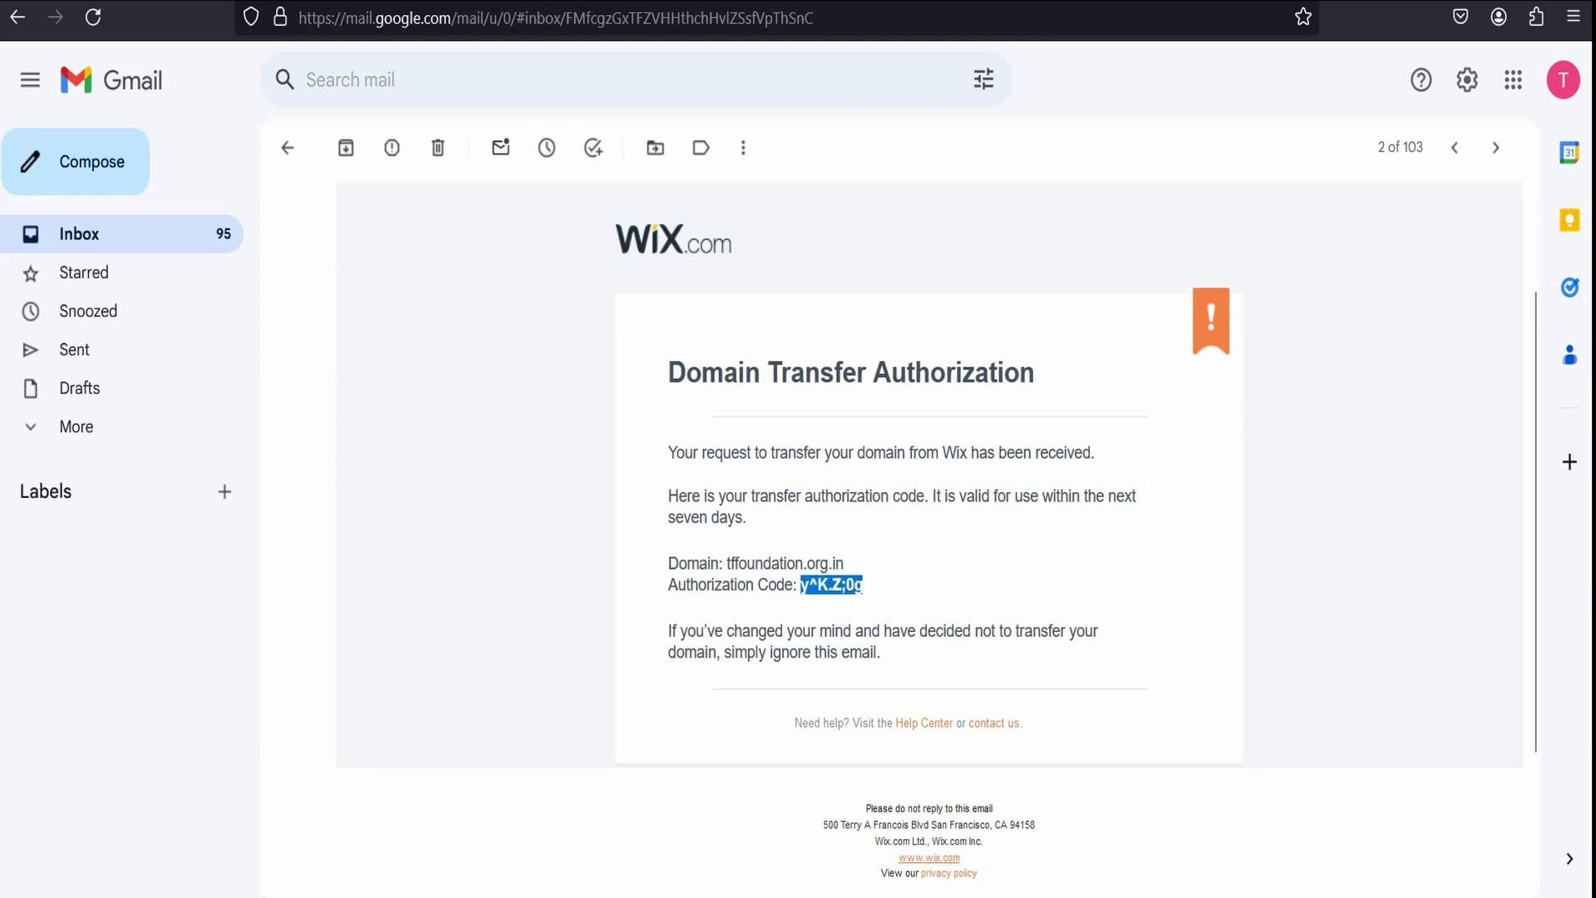
{"action": "key", "text": "alt+Tab"}
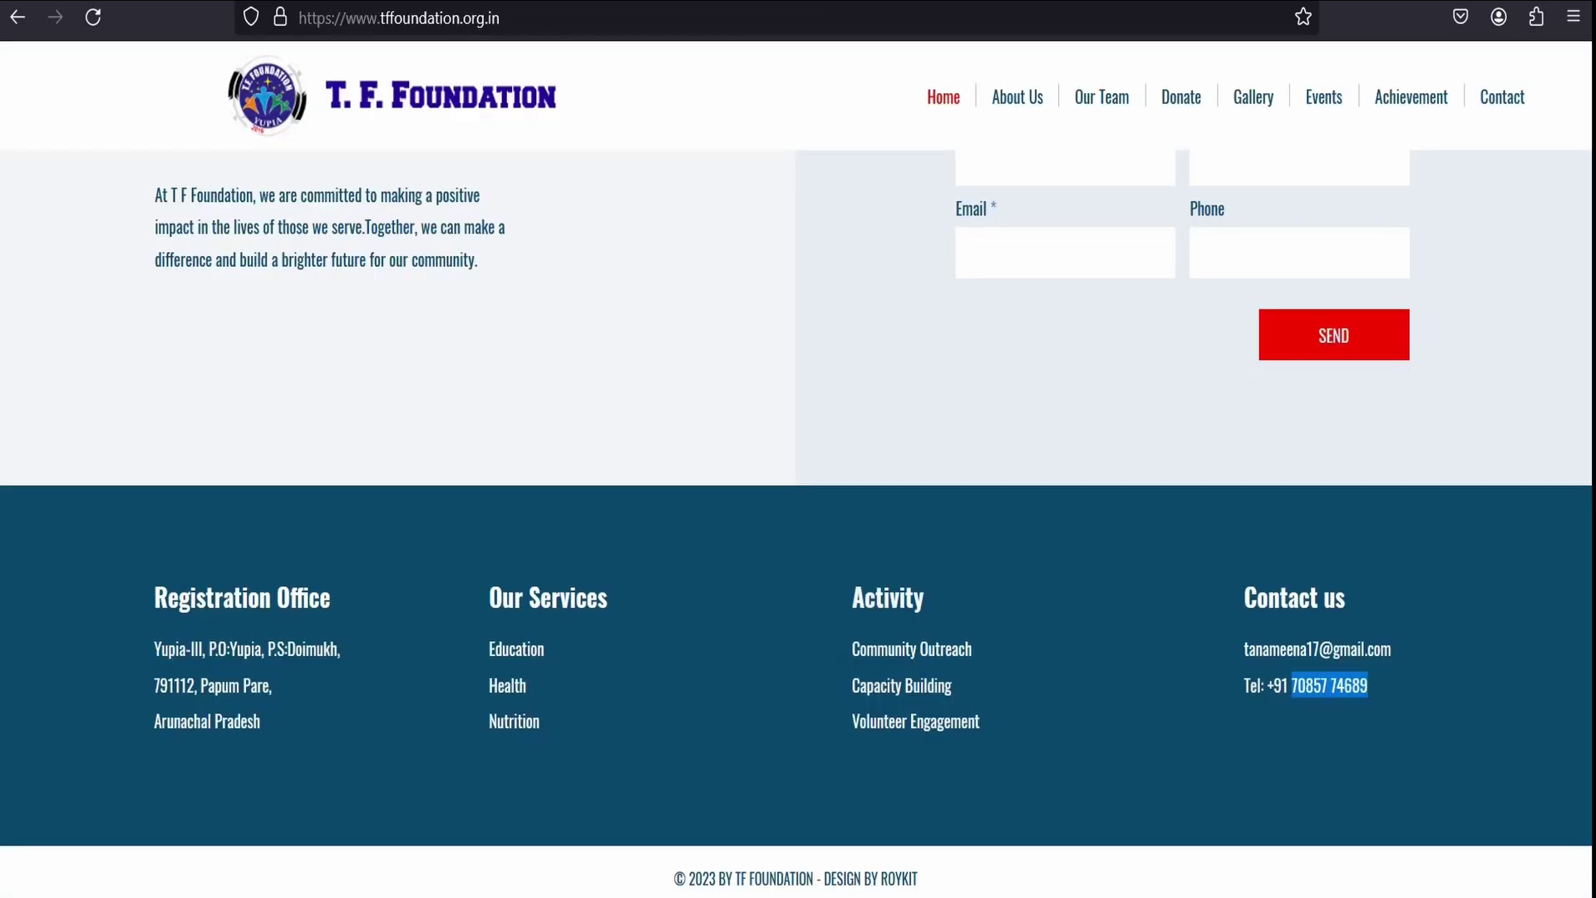
{"action": "key", "text": "alt+Tab"}
Paste the authorization code as the EPP code, acknowledge the suspension notice, and complete the transfer registration.
{"action": "key", "text": "ctrl+v"}
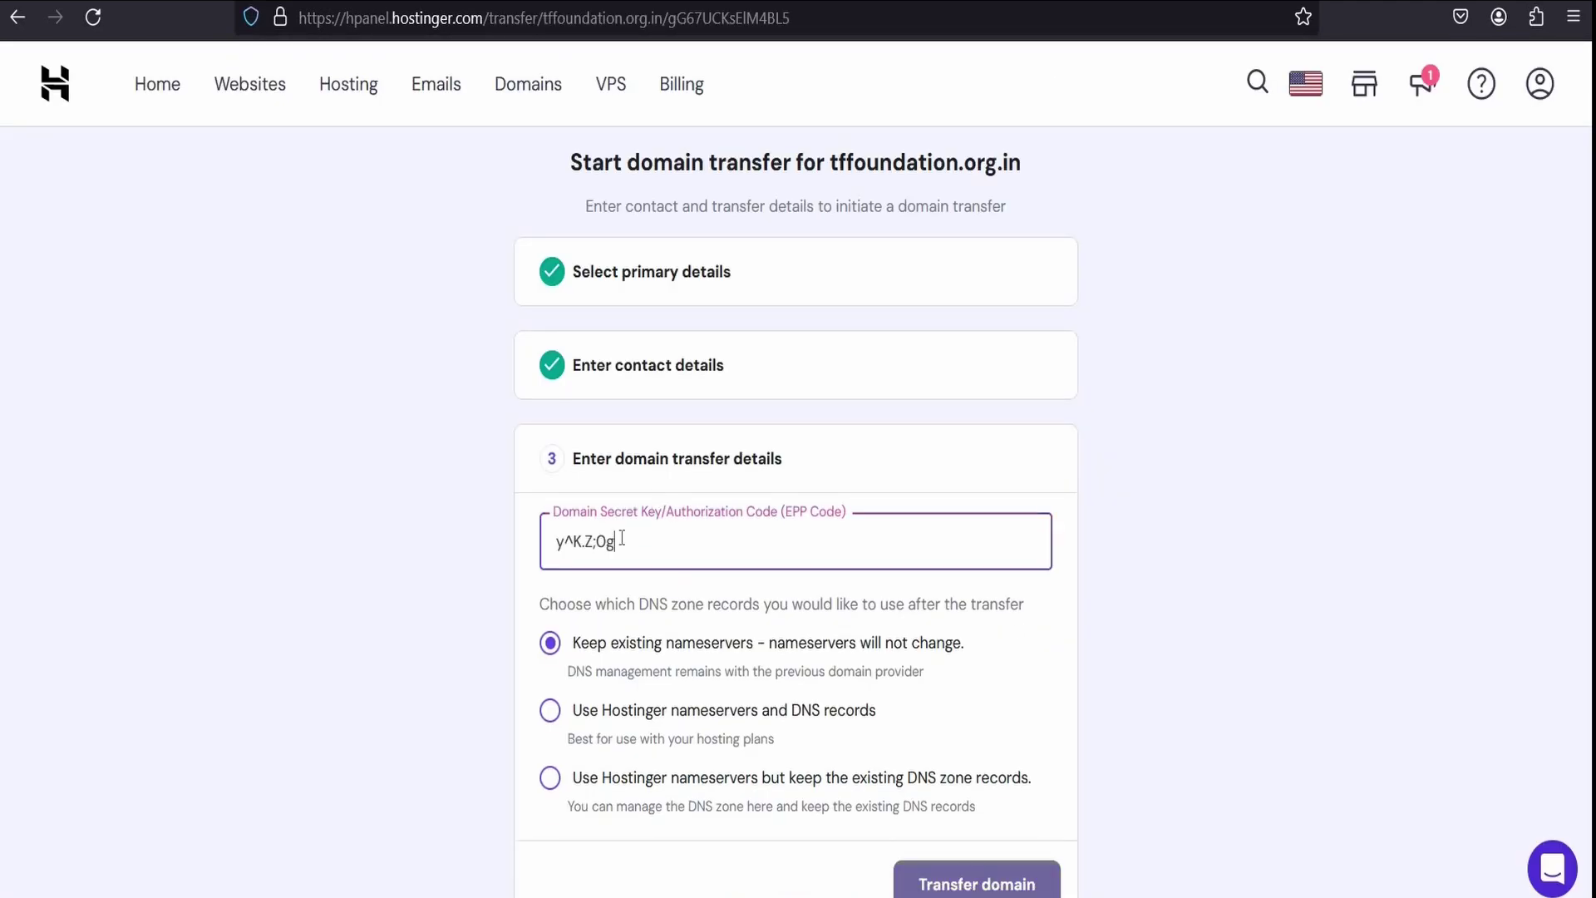
{"action": "scroll", "coordinate": [947, 615], "scroll_direction": "down", "scroll_amount": 2}
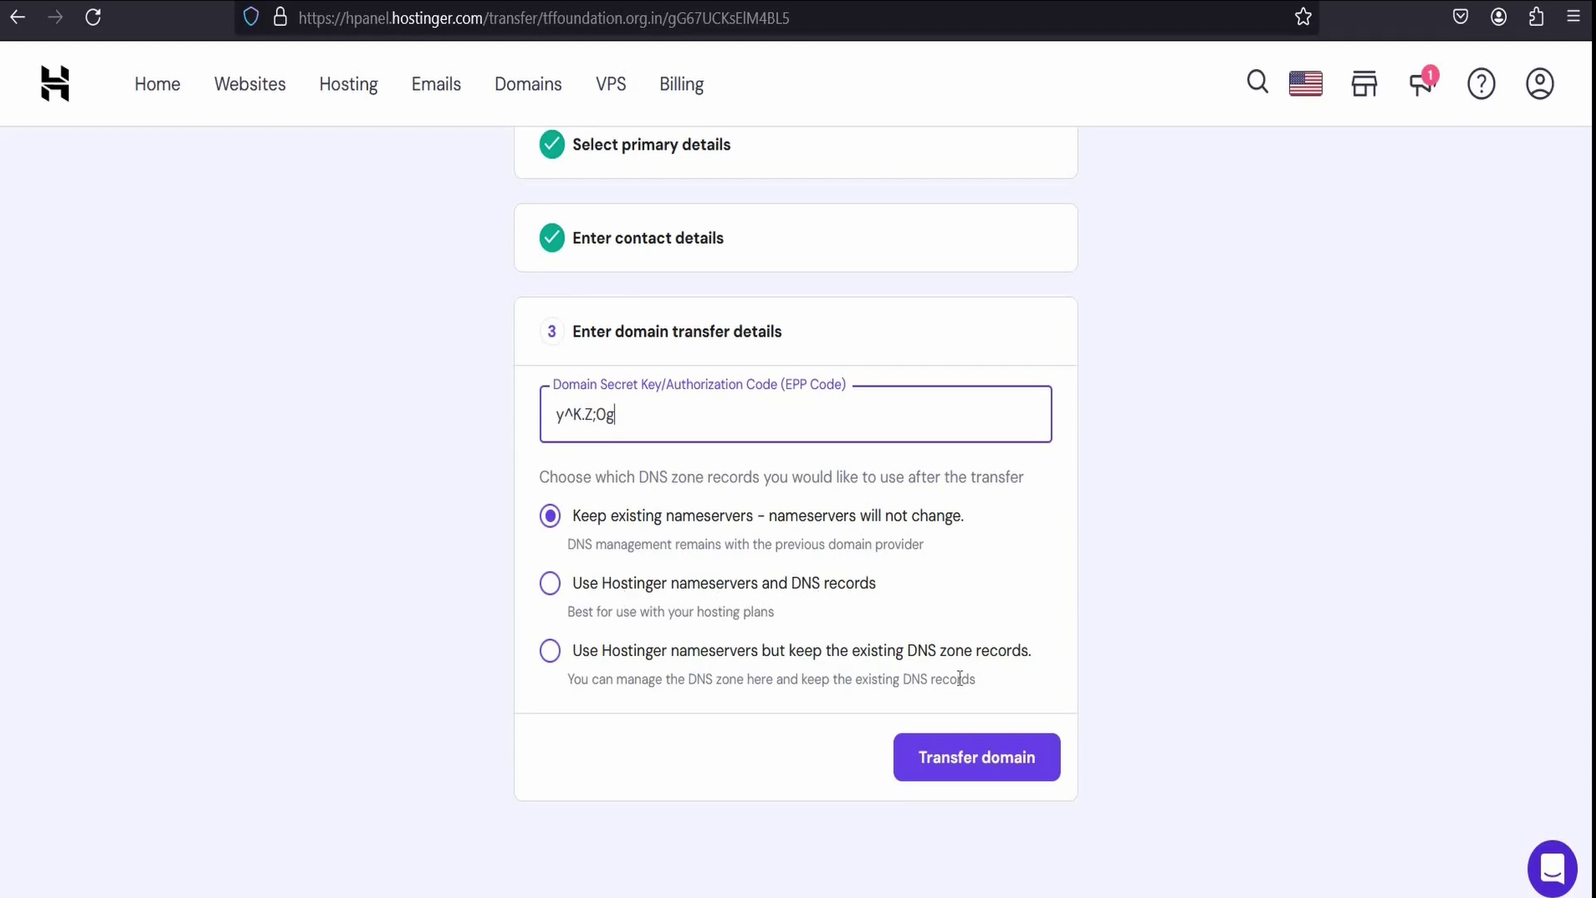
{"action": "left_click", "coordinate": [957, 758]}
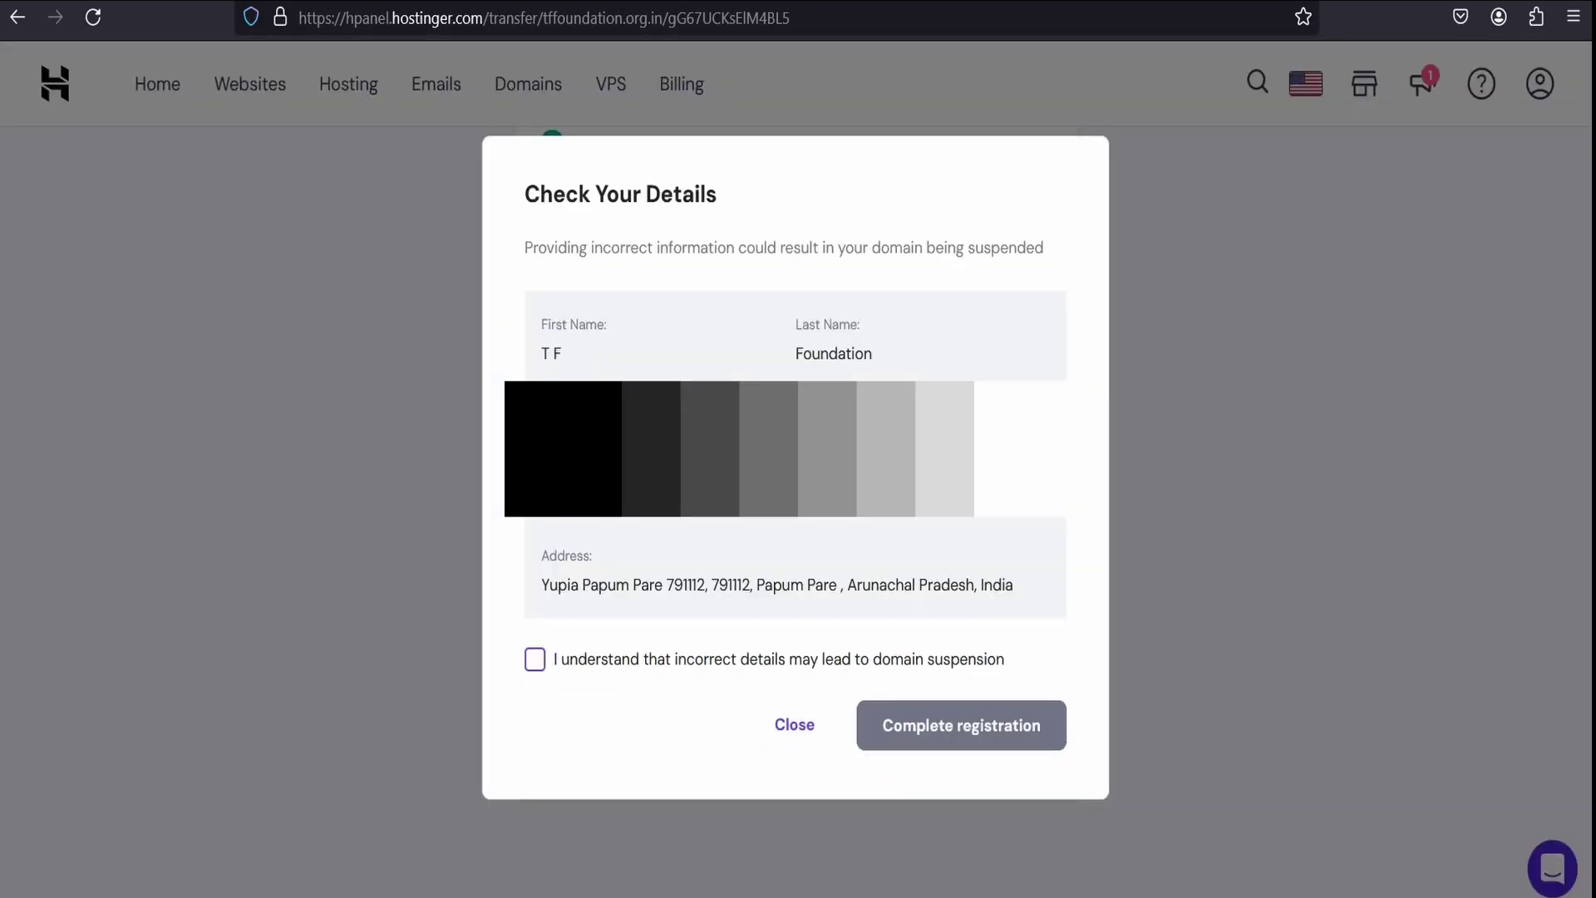
{"action": "left_click", "coordinate": [534, 659]}
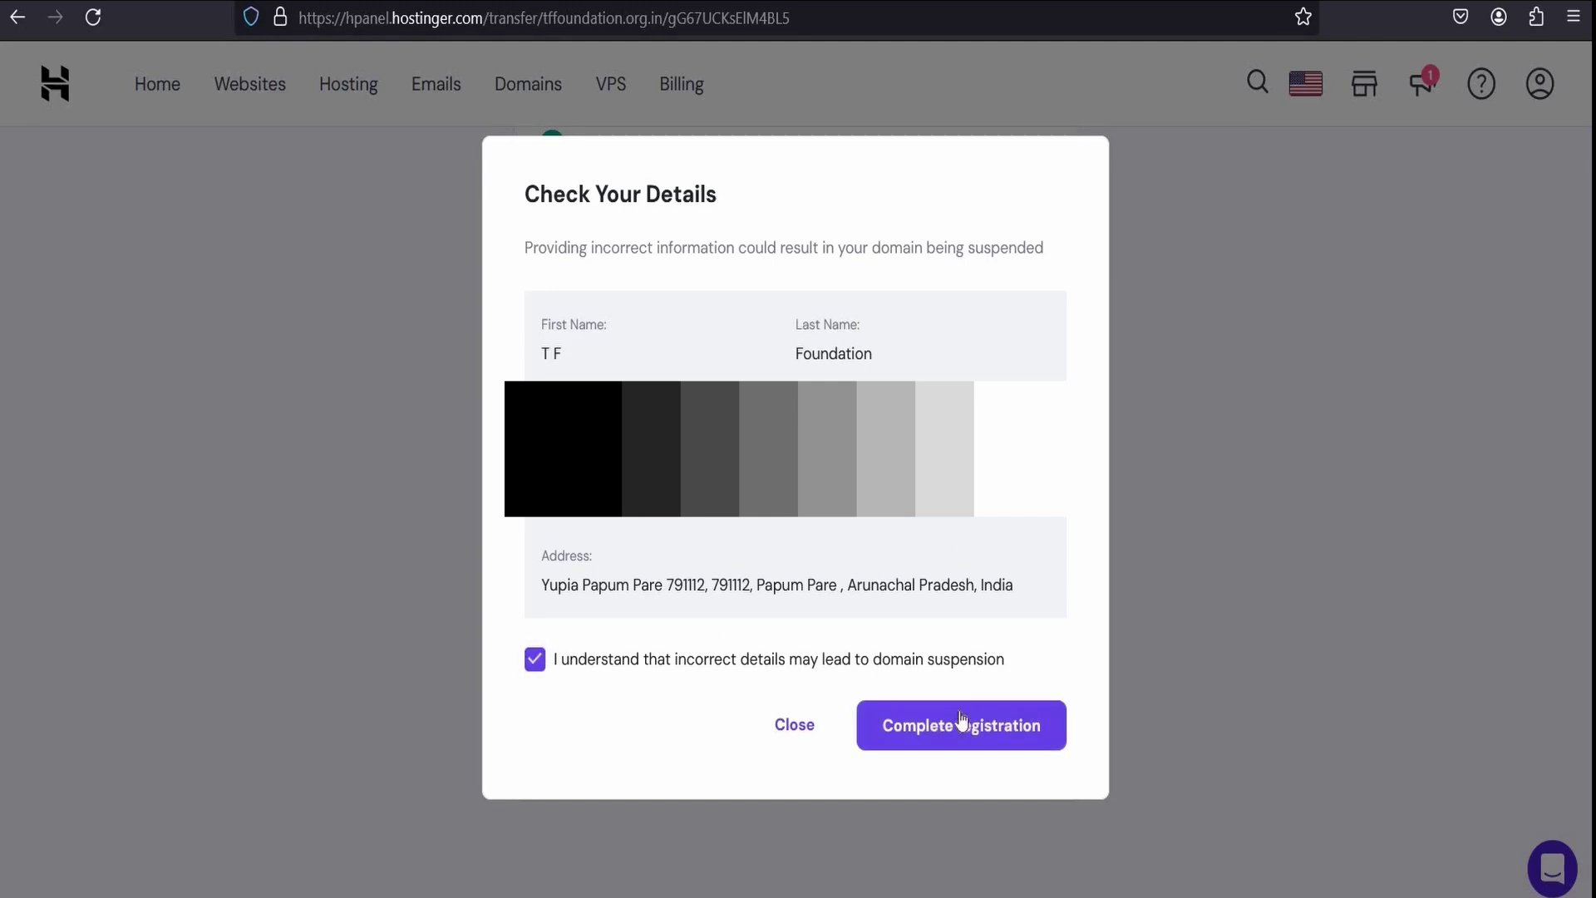
{"action": "left_click", "coordinate": [964, 726]}
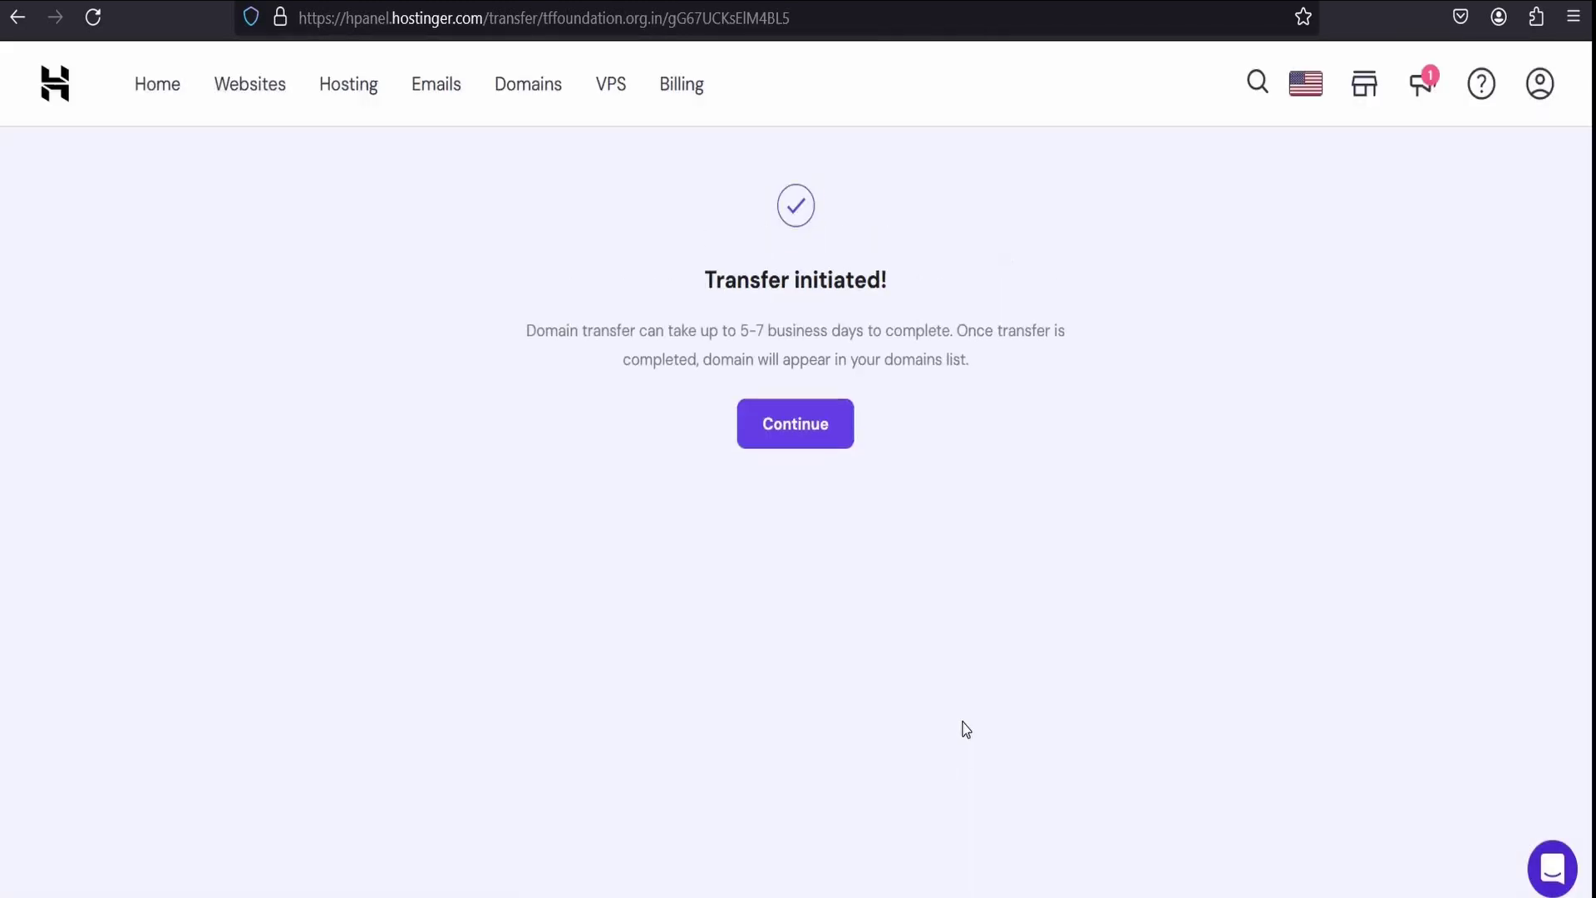
Verify tffoundation.org.in reads Transferring, awaiting provider approval, and find it under Domain Transfer on Home.
{"action": "left_click", "coordinate": [786, 434]}
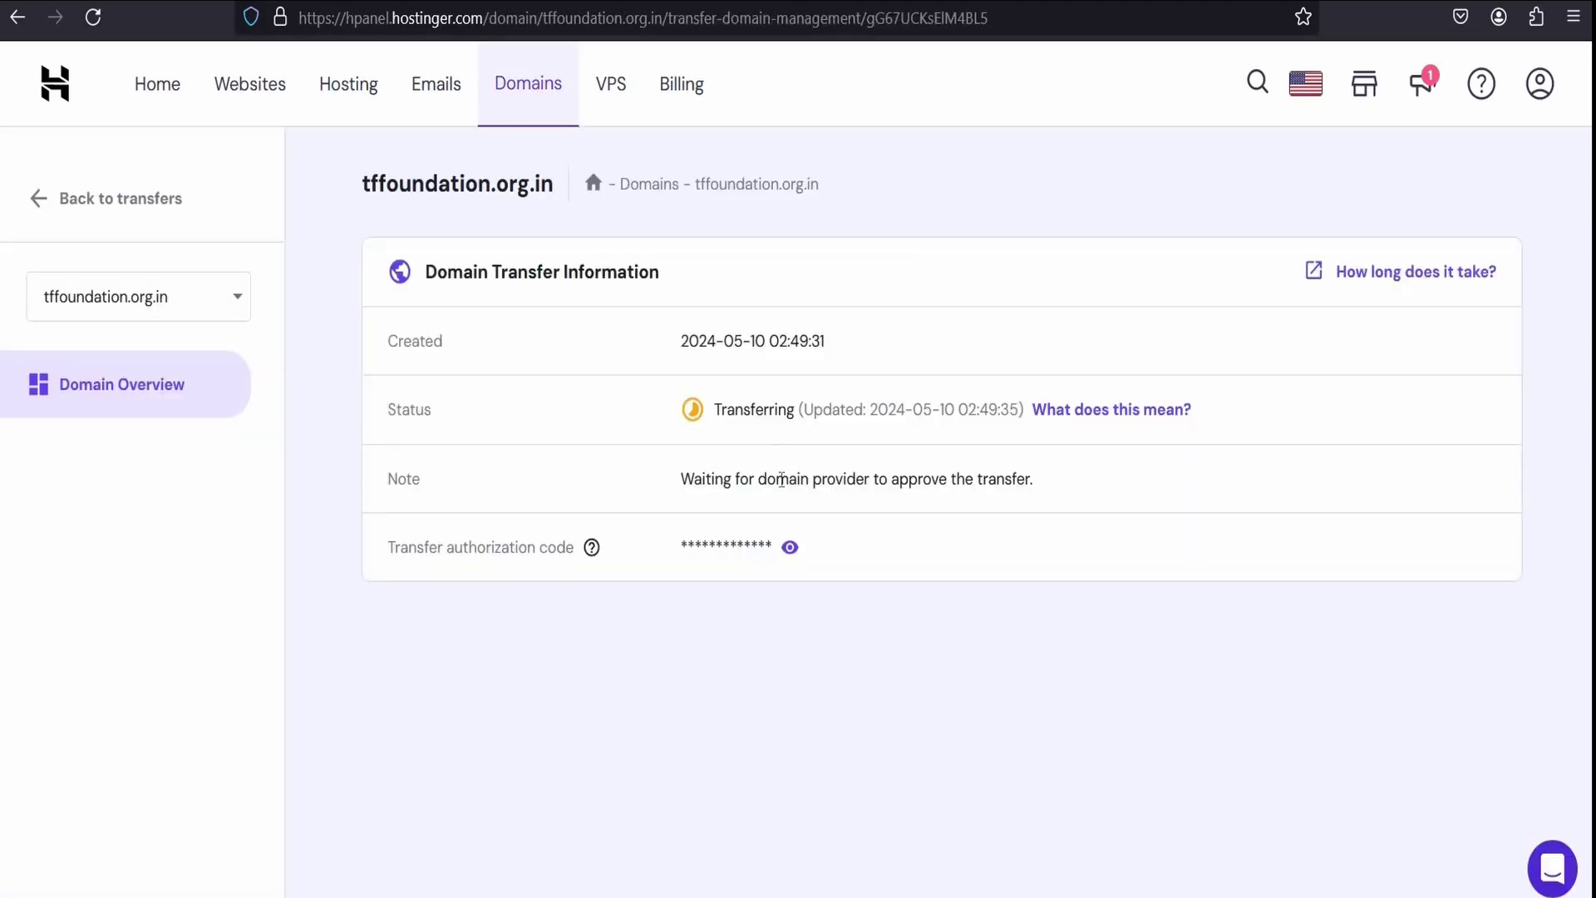
{"action": "left_click_drag", "start_coordinate": [691, 480], "coordinate": [1051, 487]}
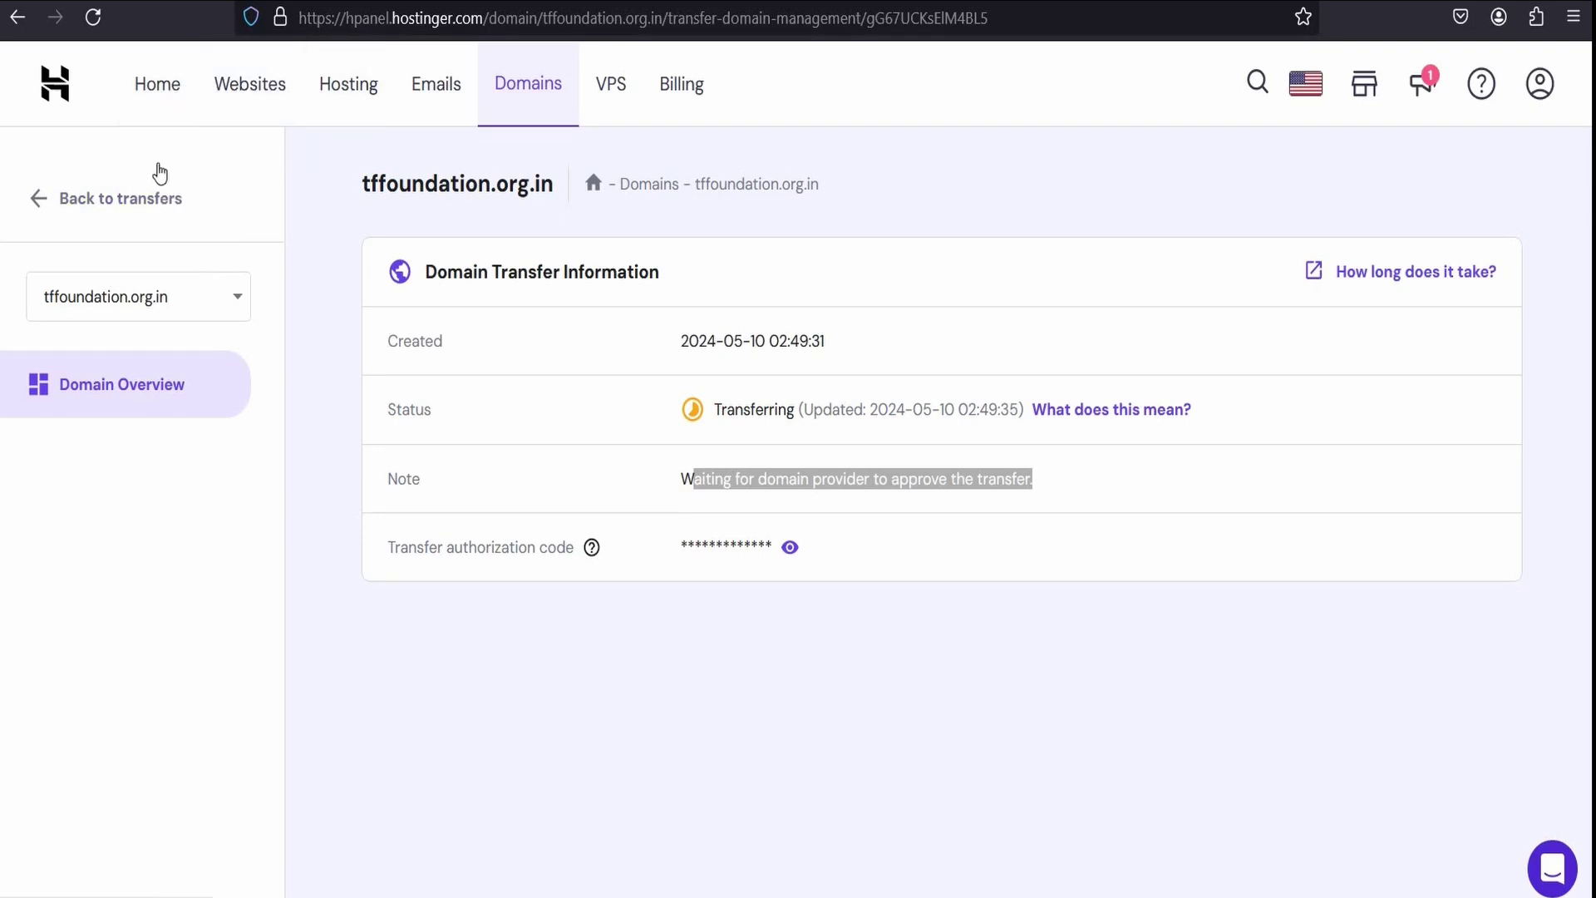
{"action": "left_click", "coordinate": [157, 83]}
{"action": "scroll", "coordinate": [432, 500], "scroll_direction": "down", "scroll_amount": 3}
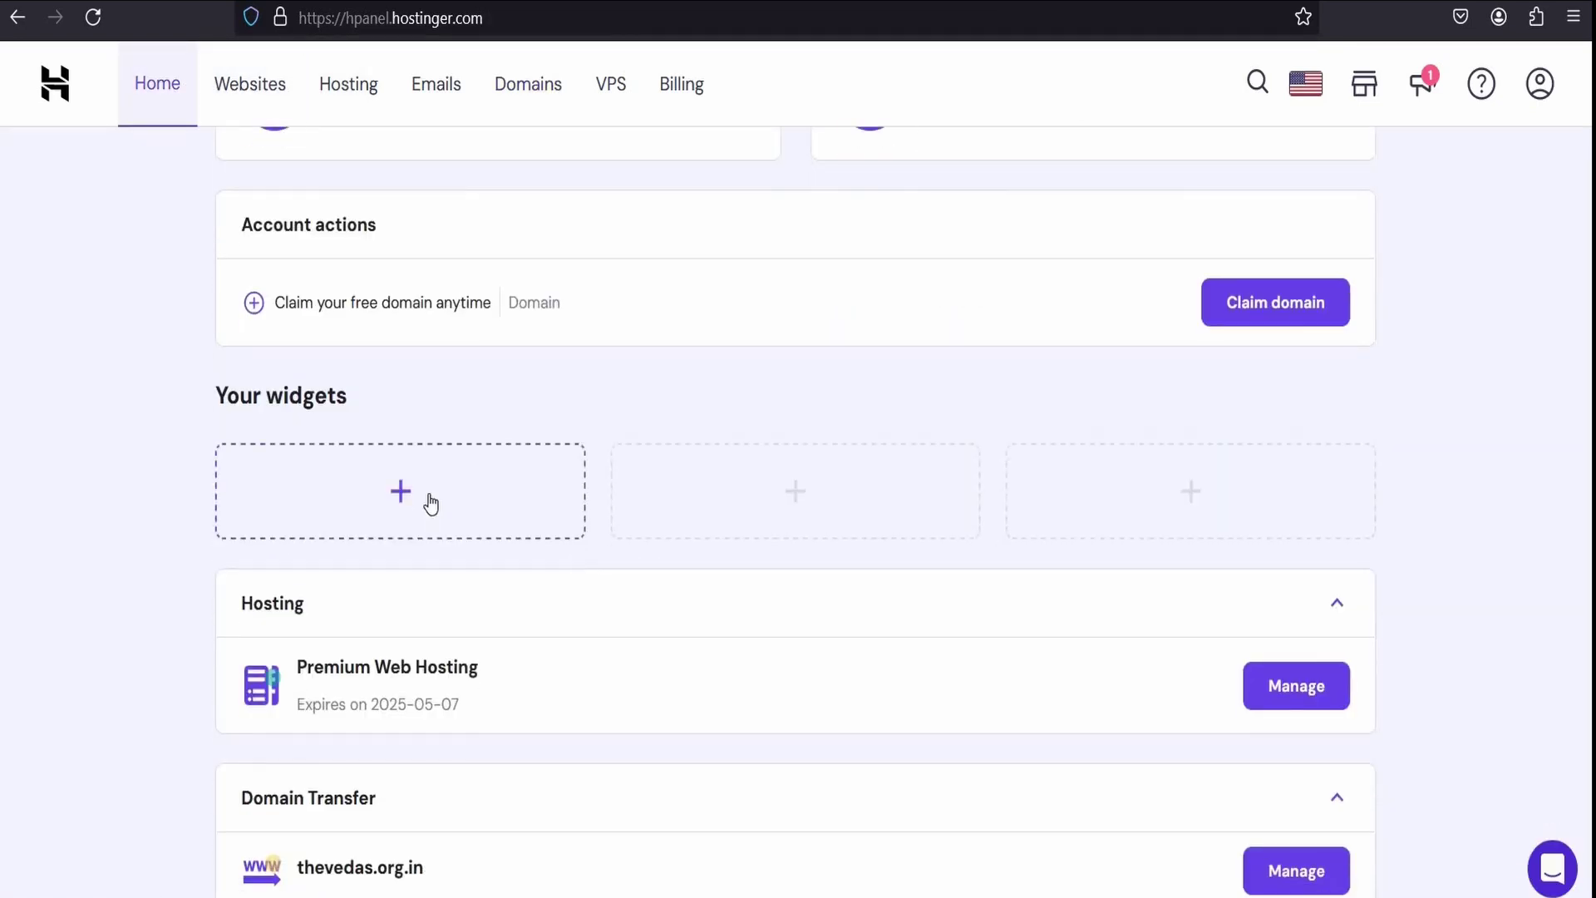
{"action": "scroll", "coordinate": [431, 501], "scroll_direction": "down", "scroll_amount": 5}
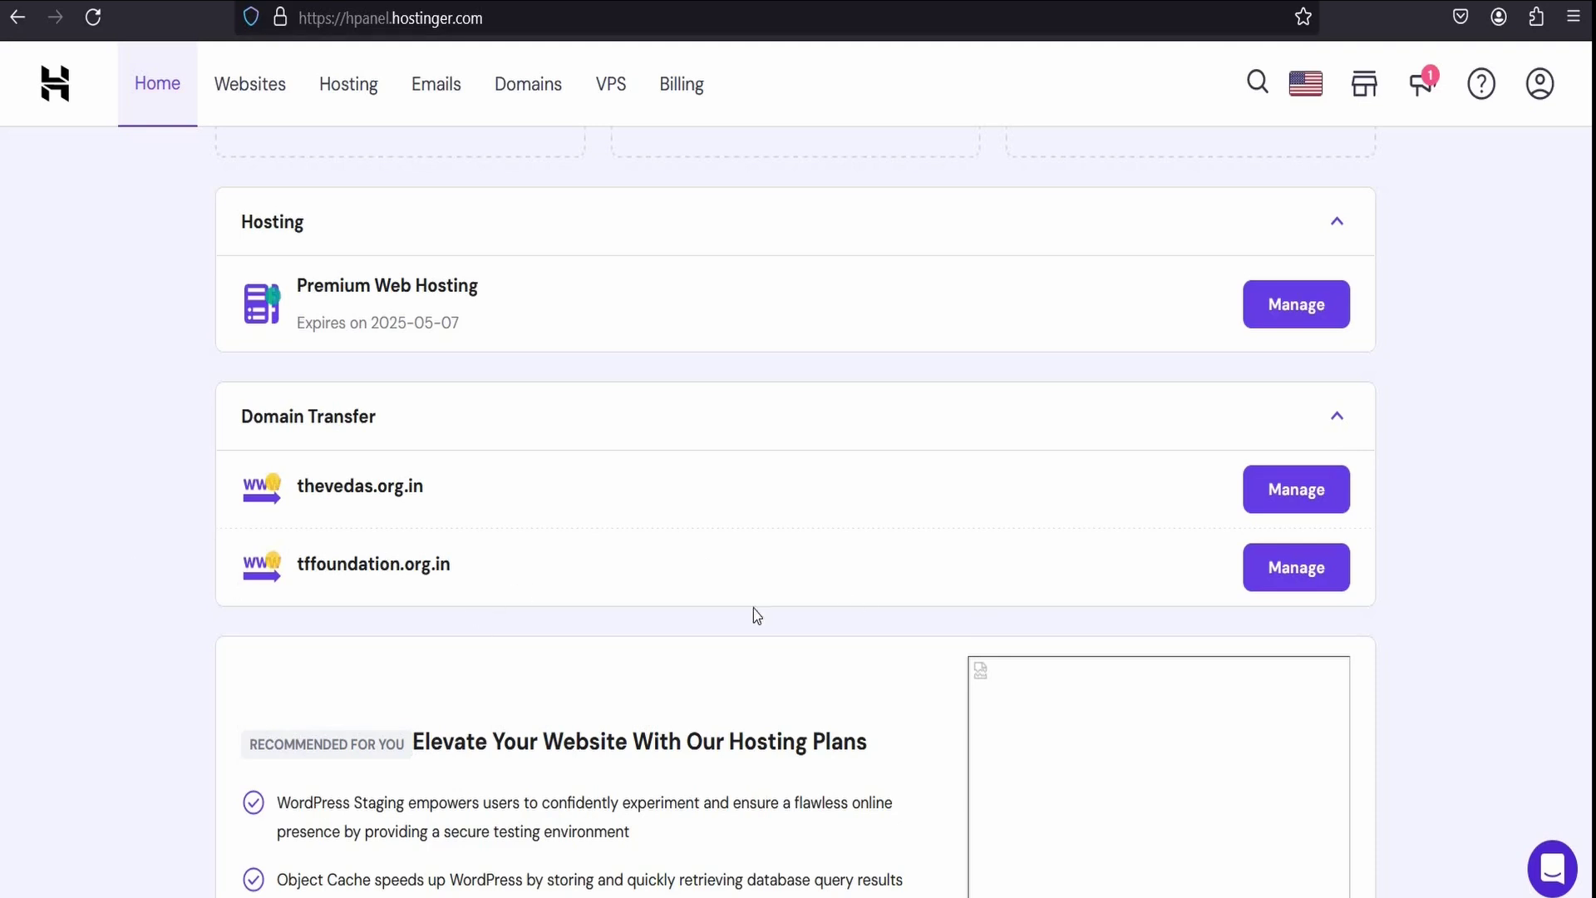